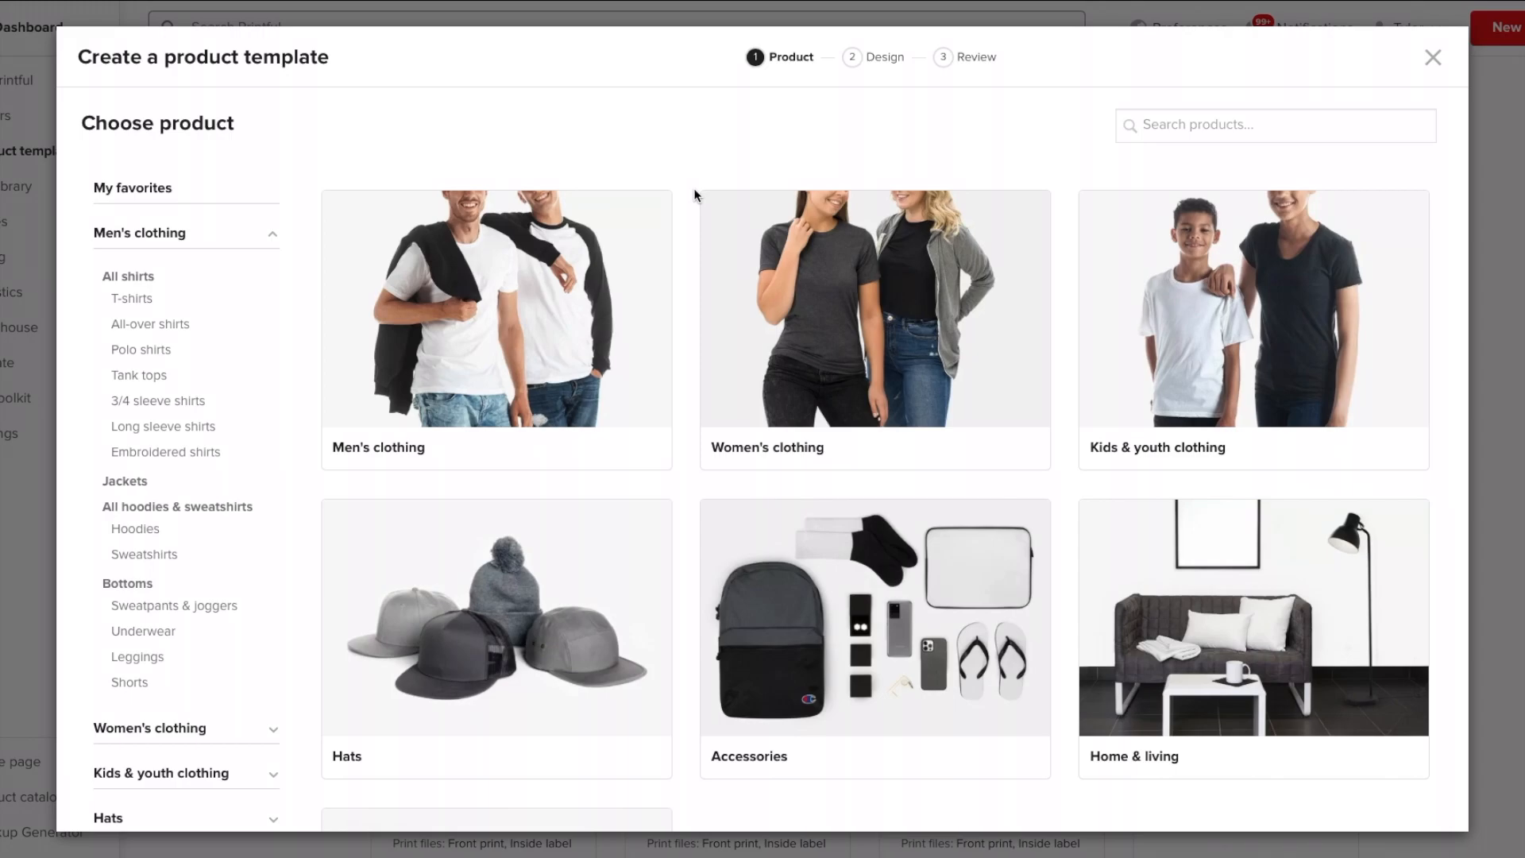
Step: Choose the Unisex Premium T-Shirt | Bella + Canvas 3001 from the men's shirts as the template product
click(561, 262)
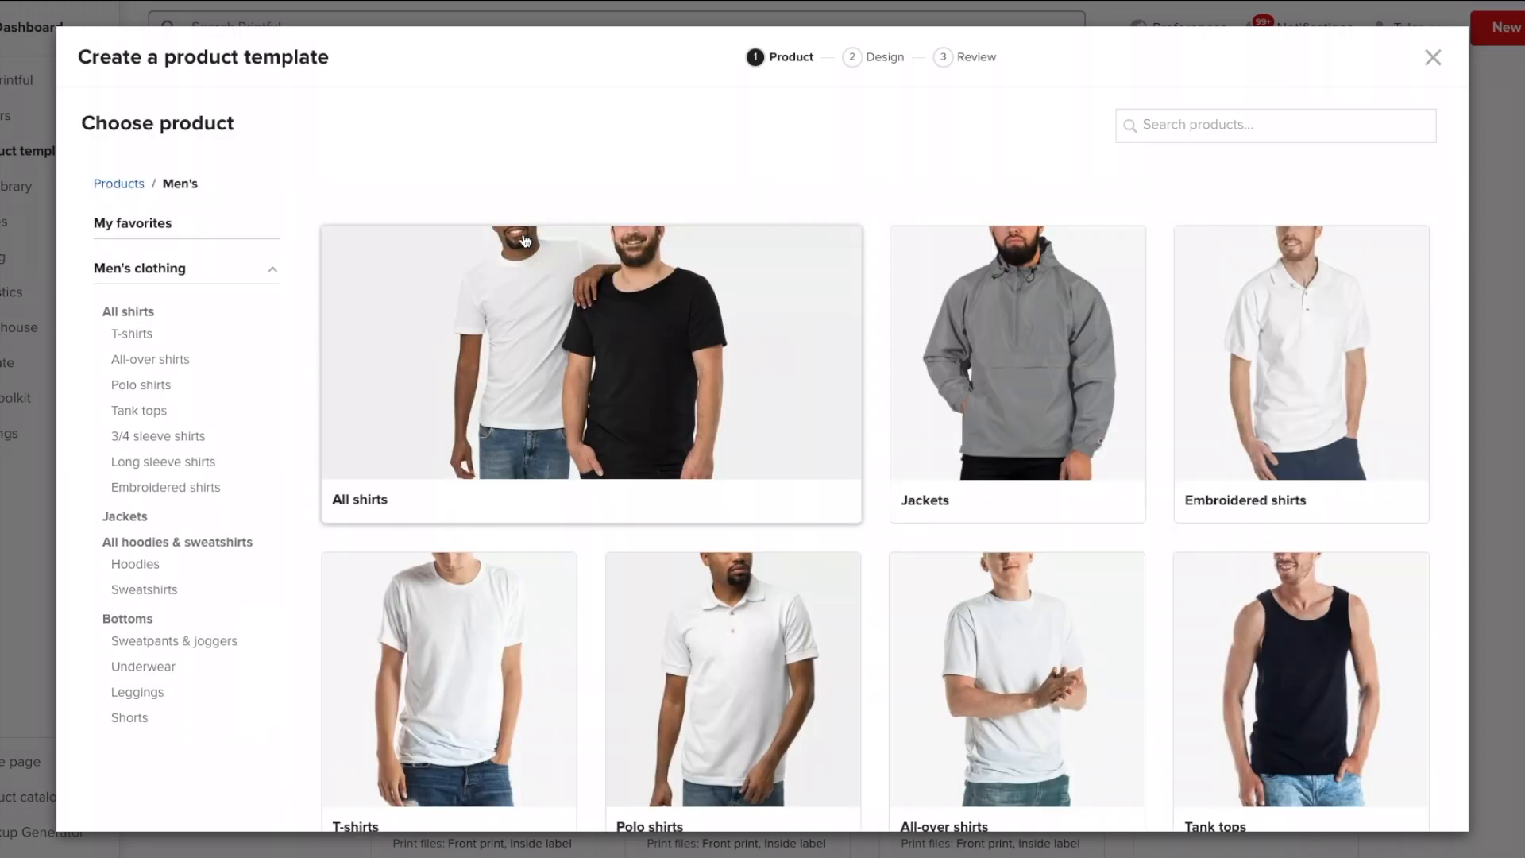
click(658, 329)
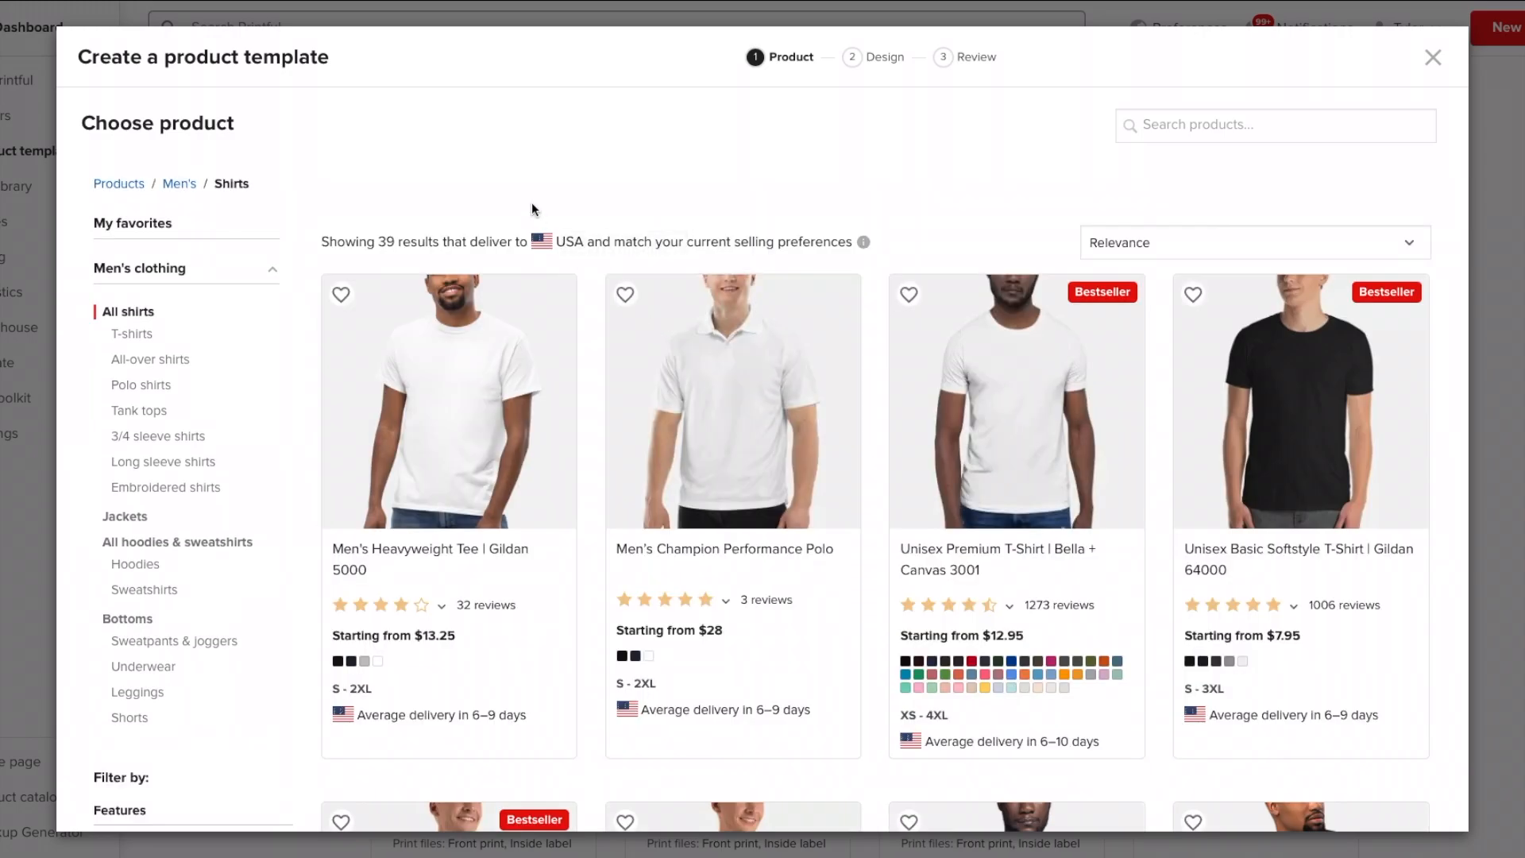
click(1063, 401)
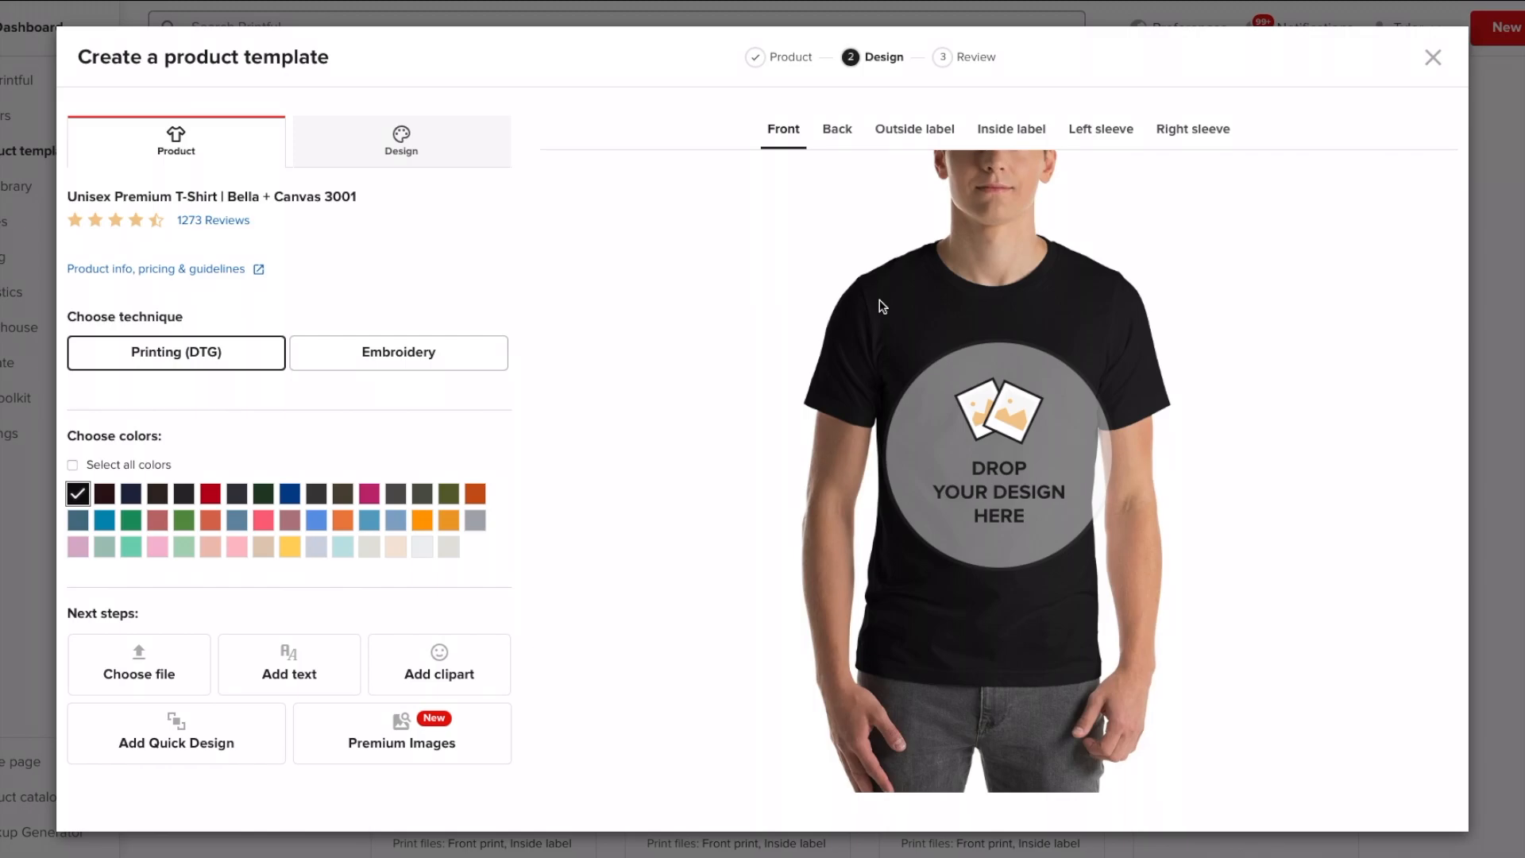
Step: Place BackgroundEraser_image-26.png from the store's file library on the shirt's front
click(987, 431)
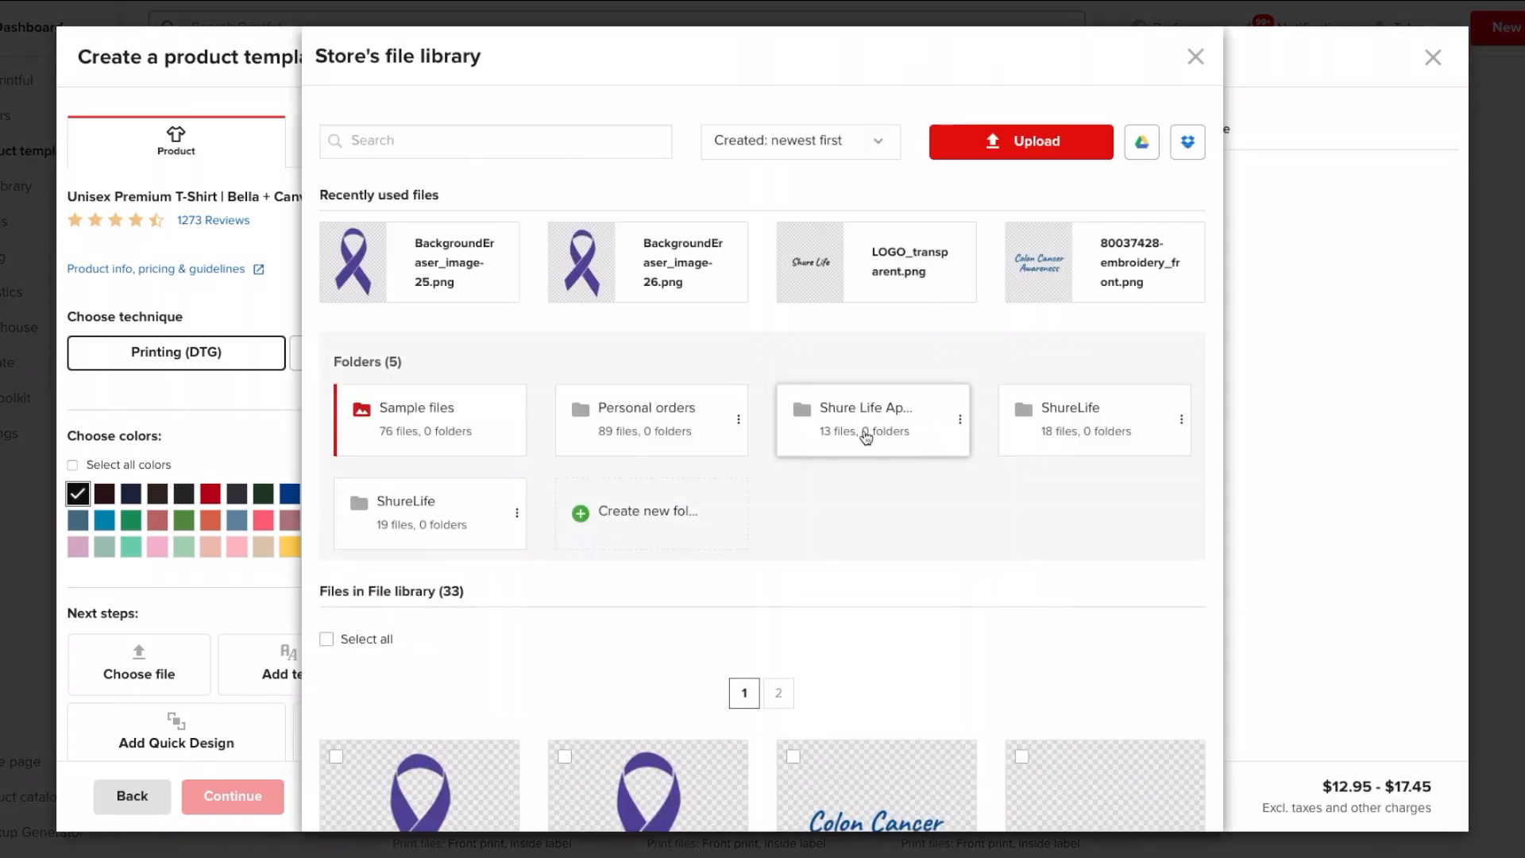
scroll(640, 414, down, 4)
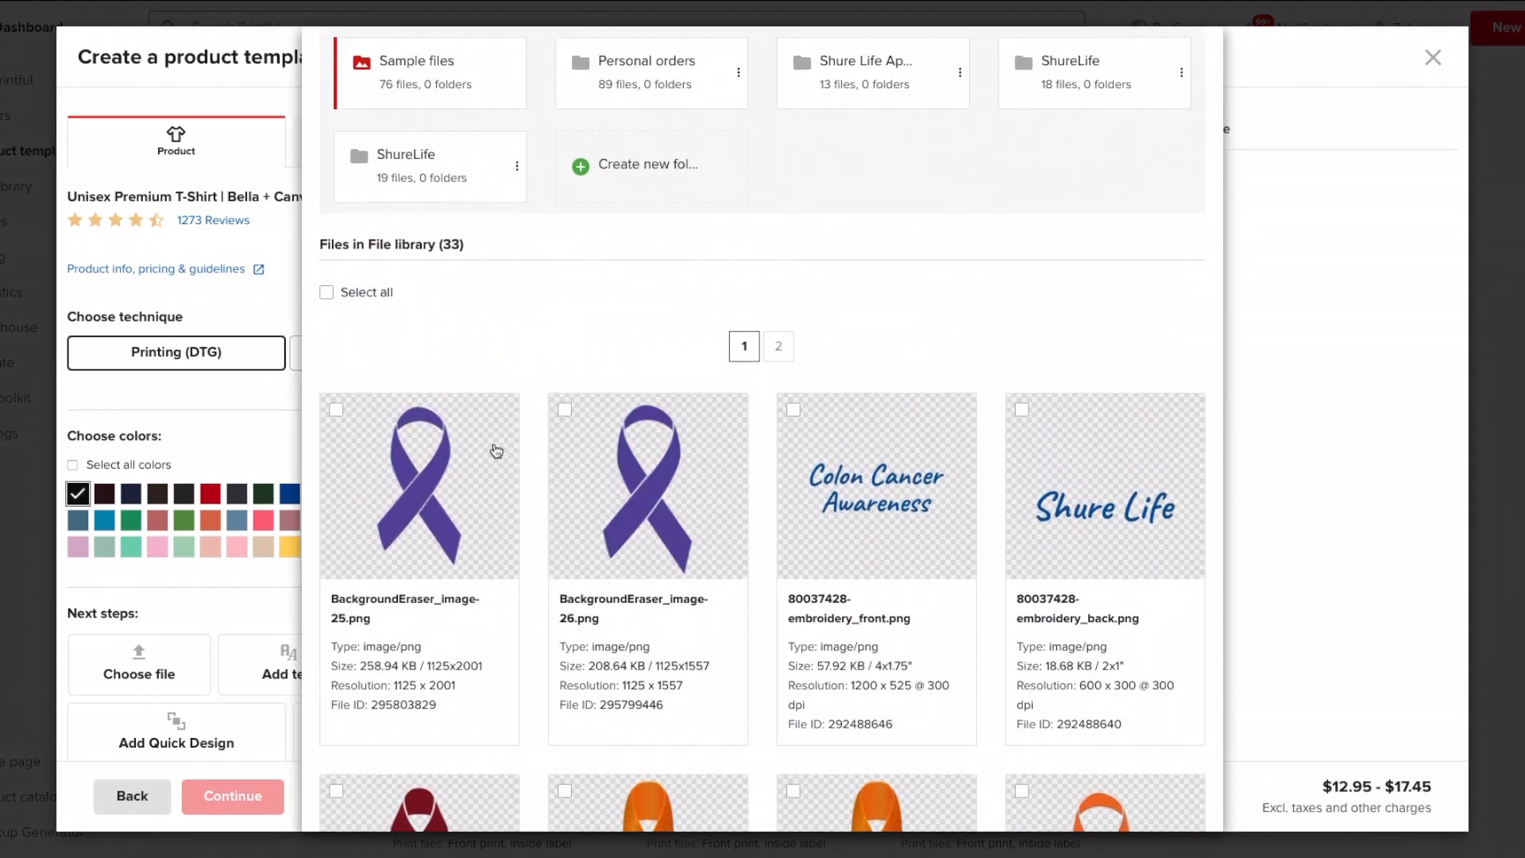
mouse_move(445, 477)
mouse_move(497, 466)
mouse_move(632, 486)
click(623, 479)
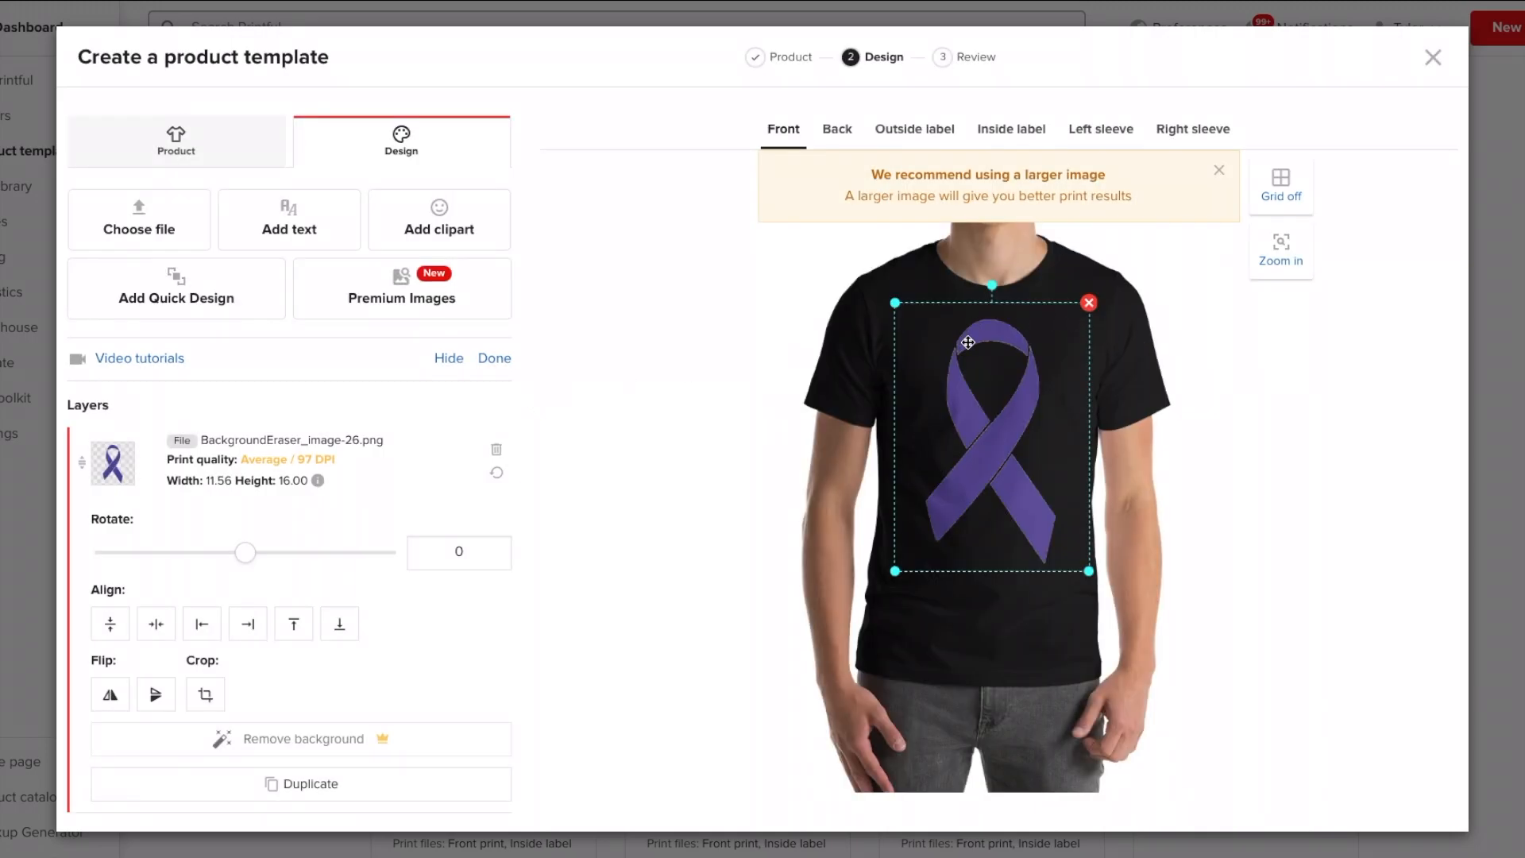
Step: Examine the edges of the placed ribbon up close on the black shirt, dismissing the image-size notice
click(1281, 248)
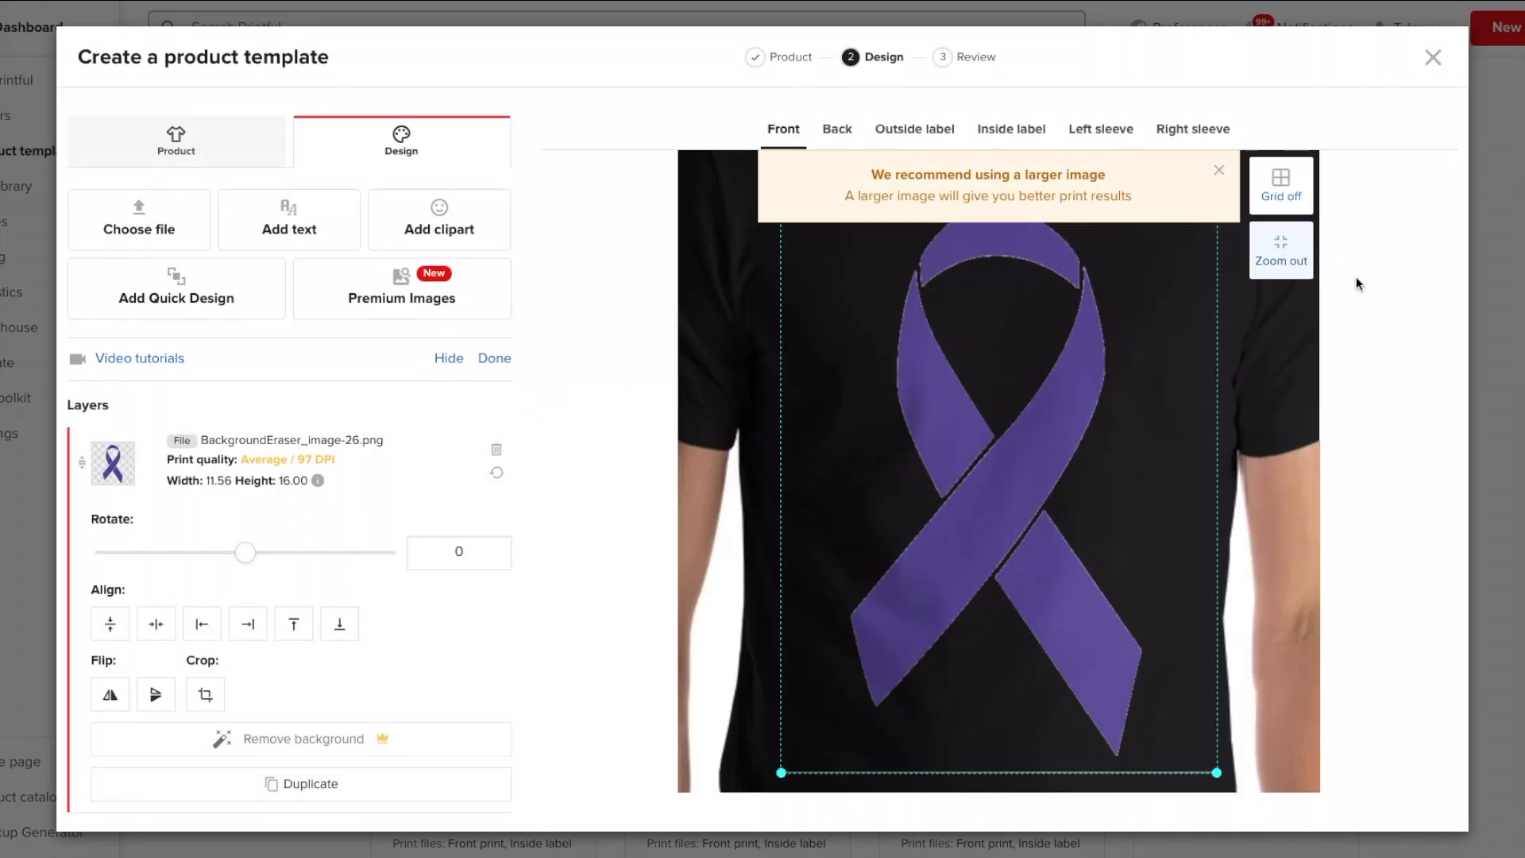
click(1219, 171)
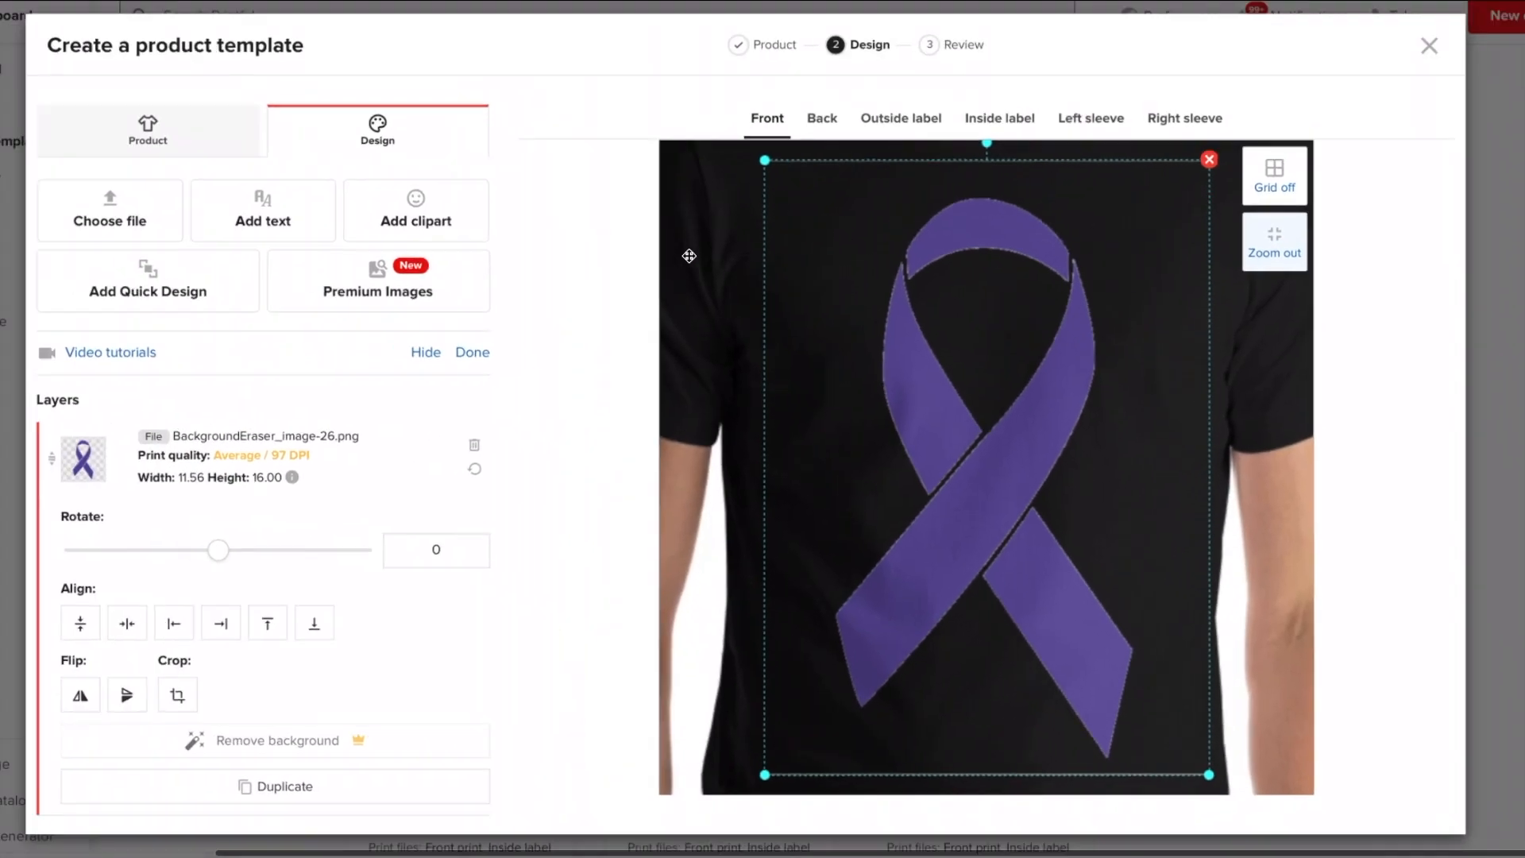
click(1284, 243)
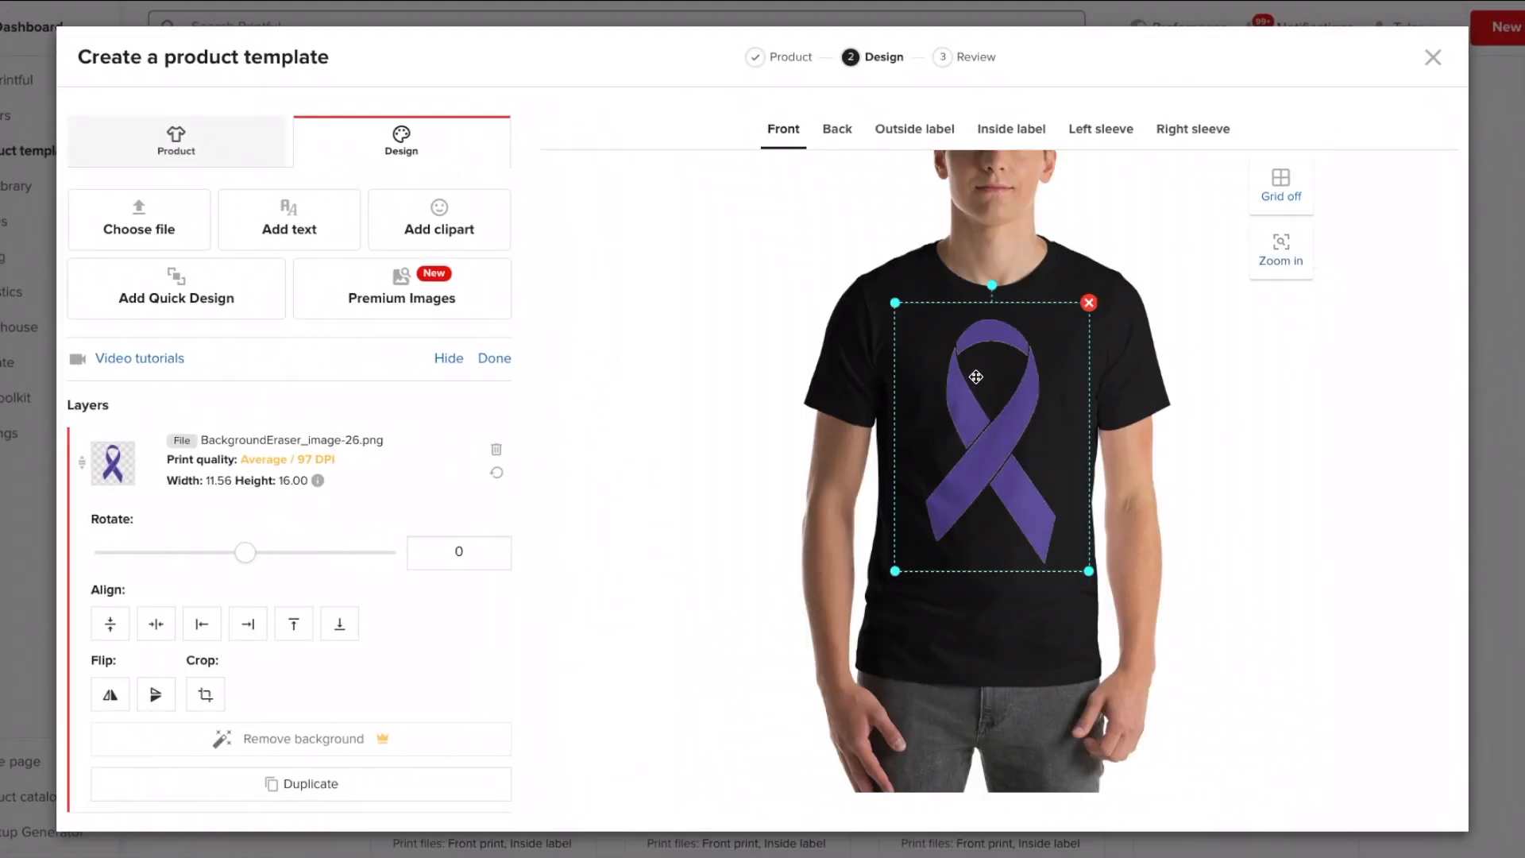
Step: Add White as a shirt color and examine the ribbon's edges up close on it
click(236, 143)
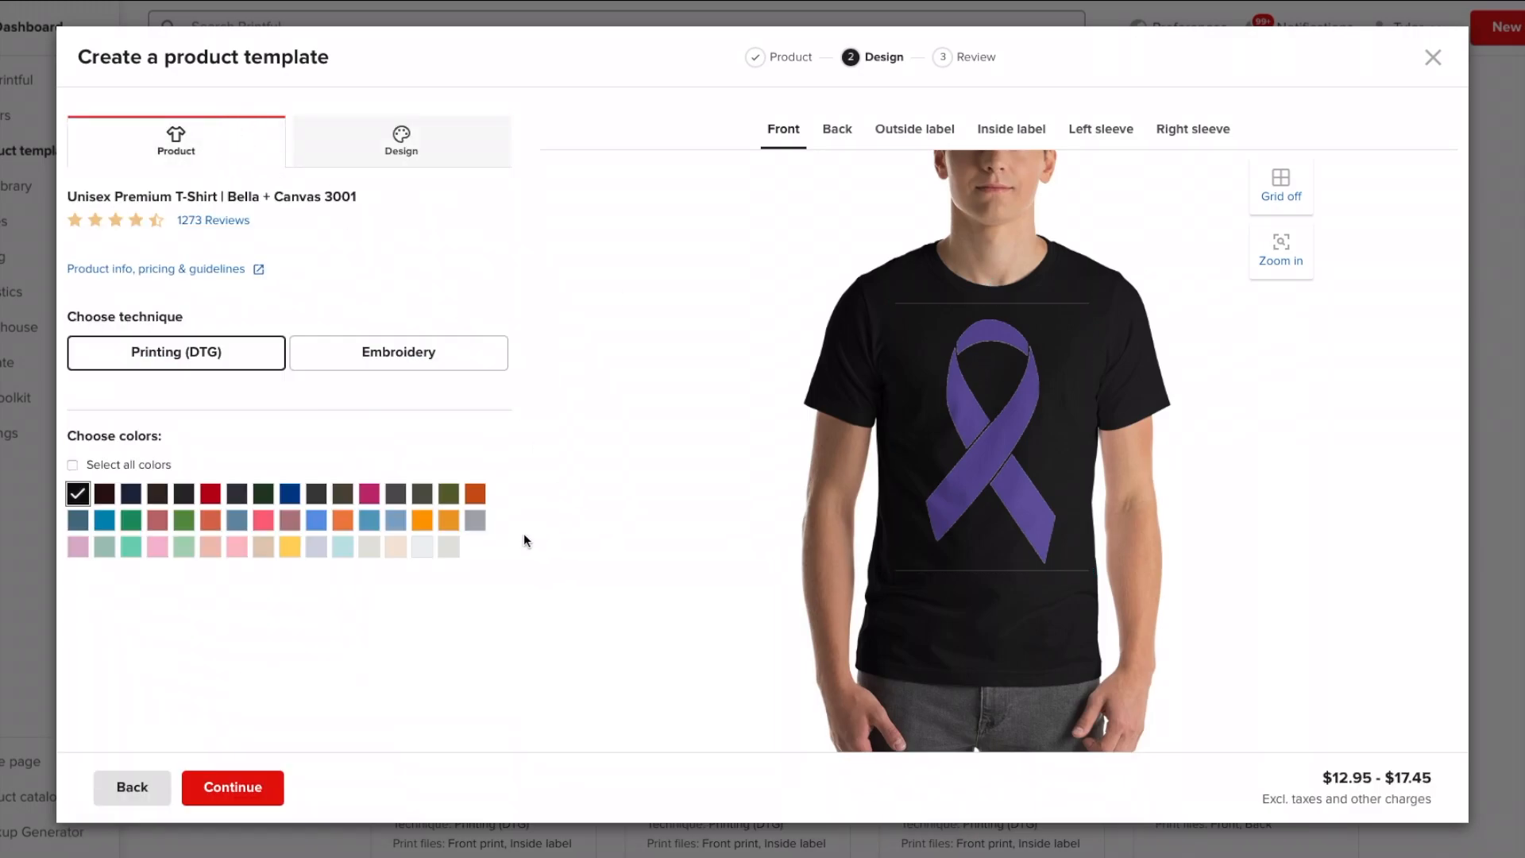
click(449, 547)
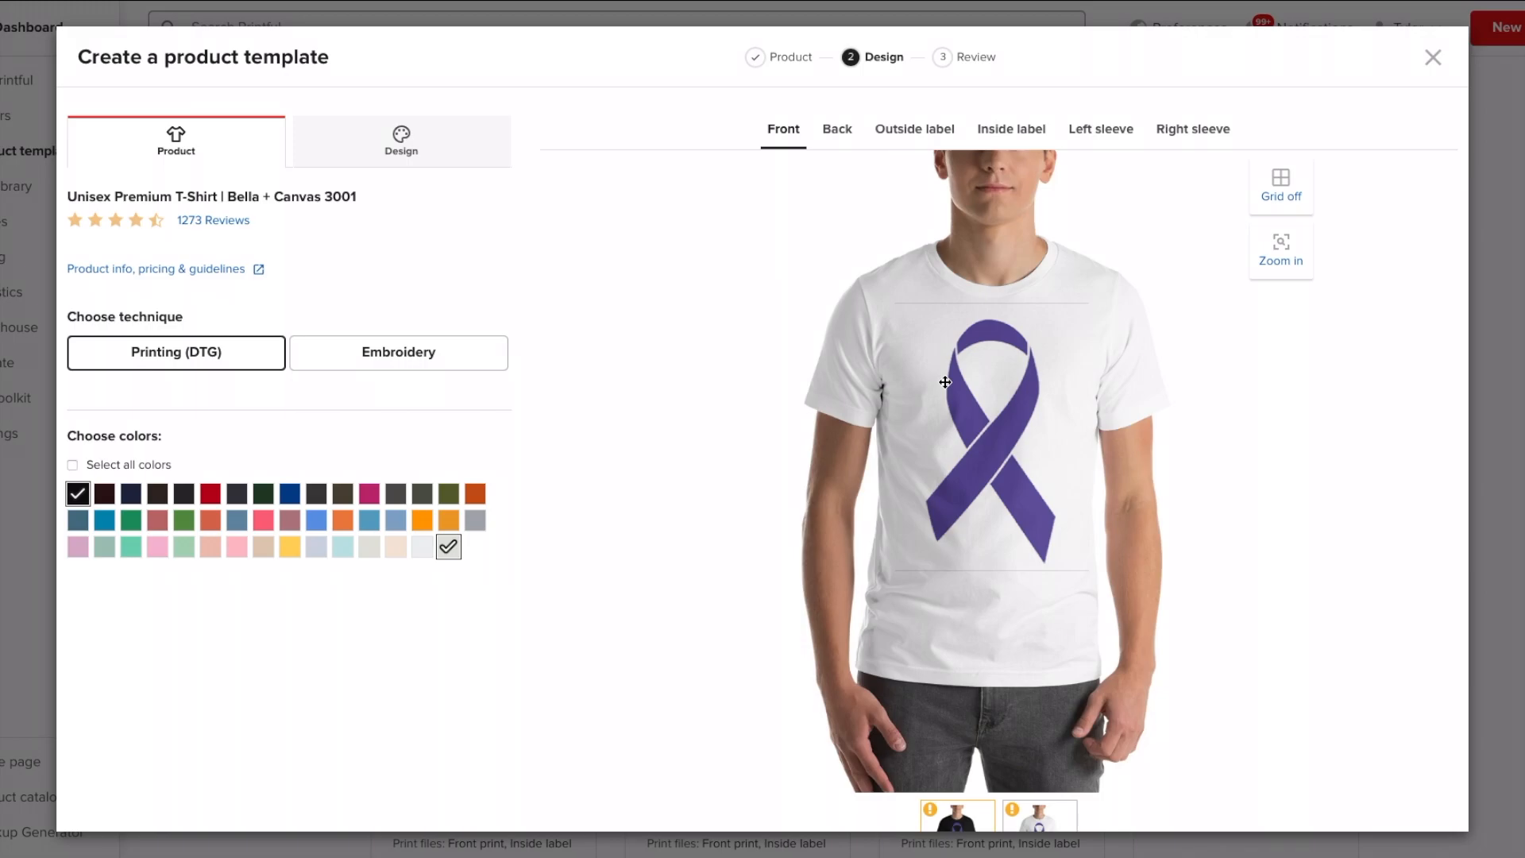
click(1281, 246)
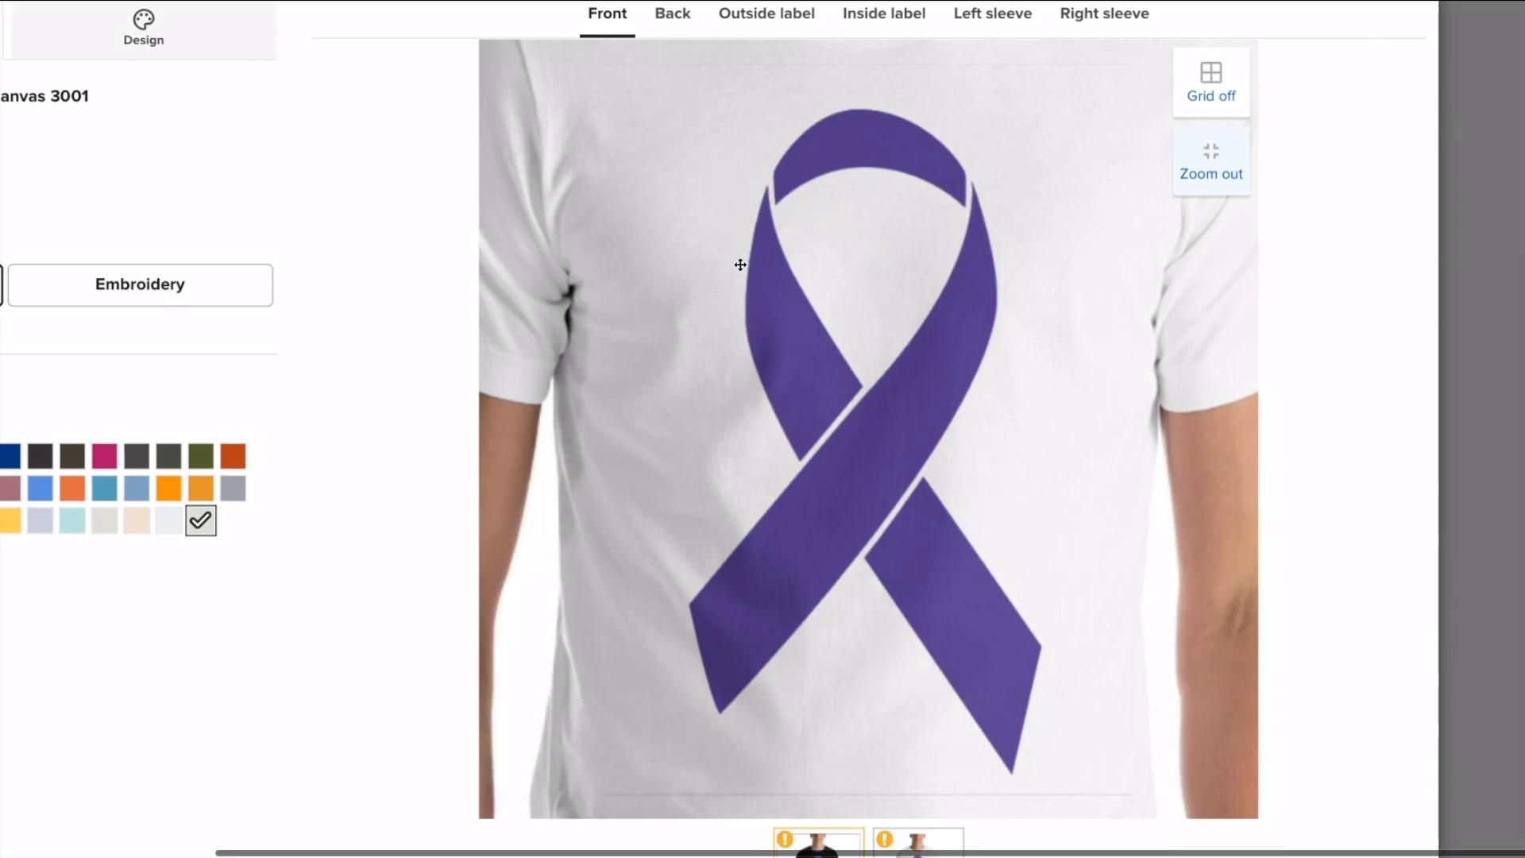
Step: Replace the front ribbon design with BackgroundEraser_image-25.png from the store's file library
click(871, 271)
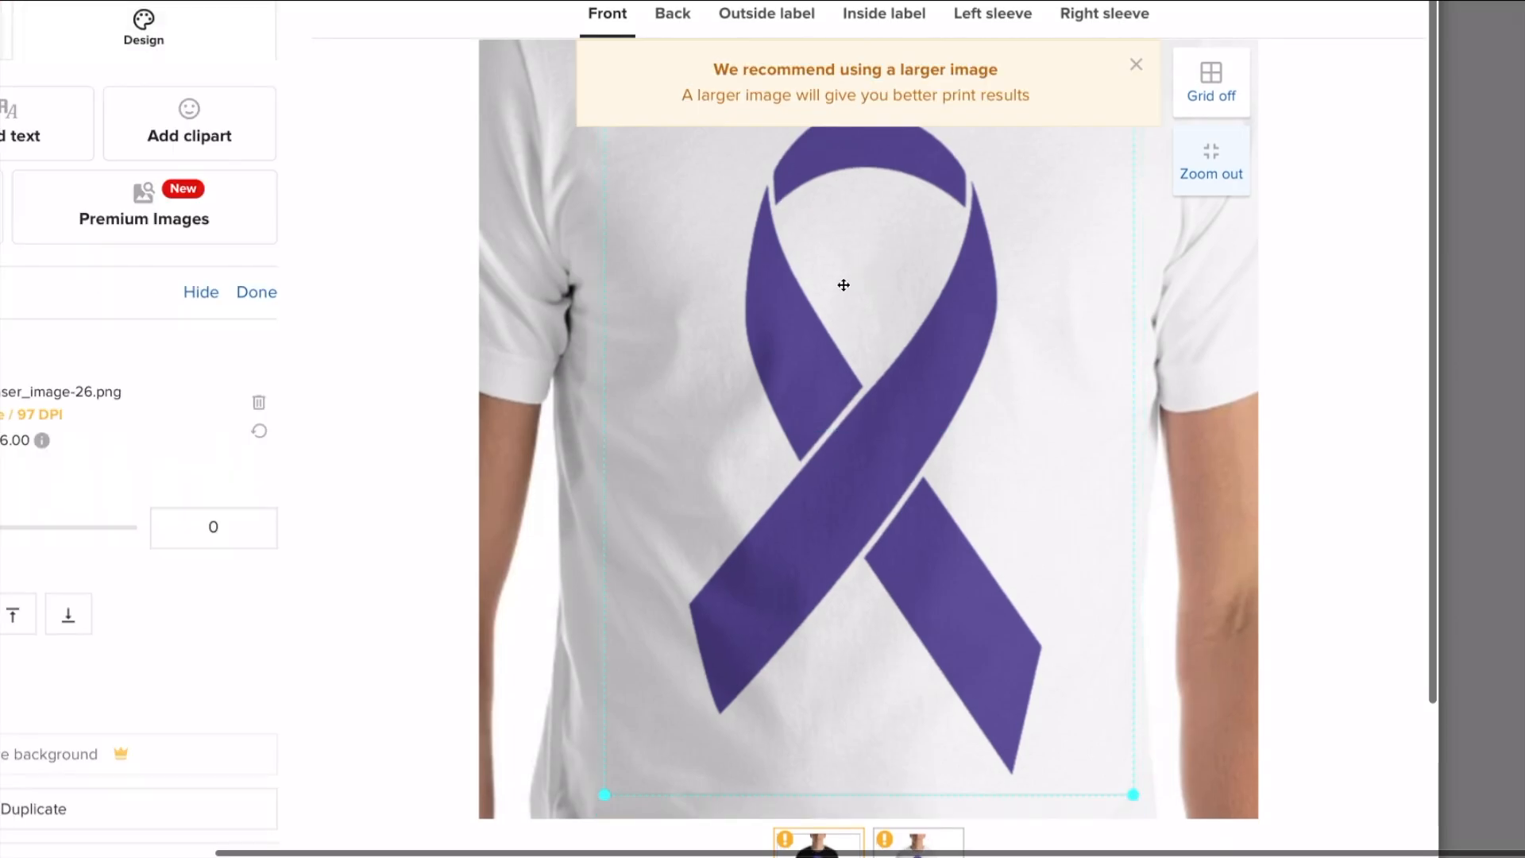
click(1135, 62)
click(1135, 62)
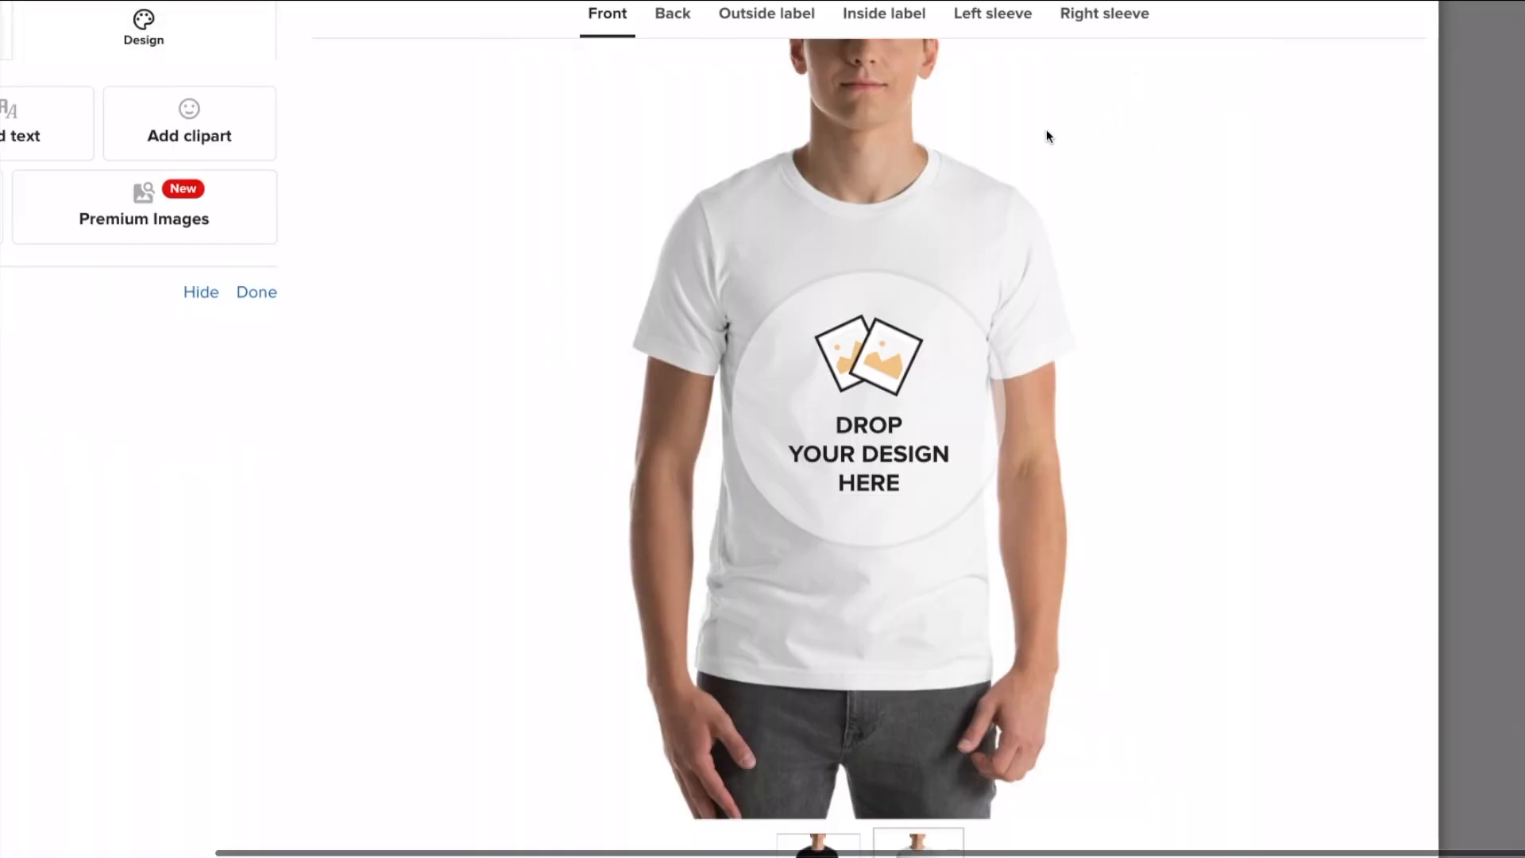
click(889, 373)
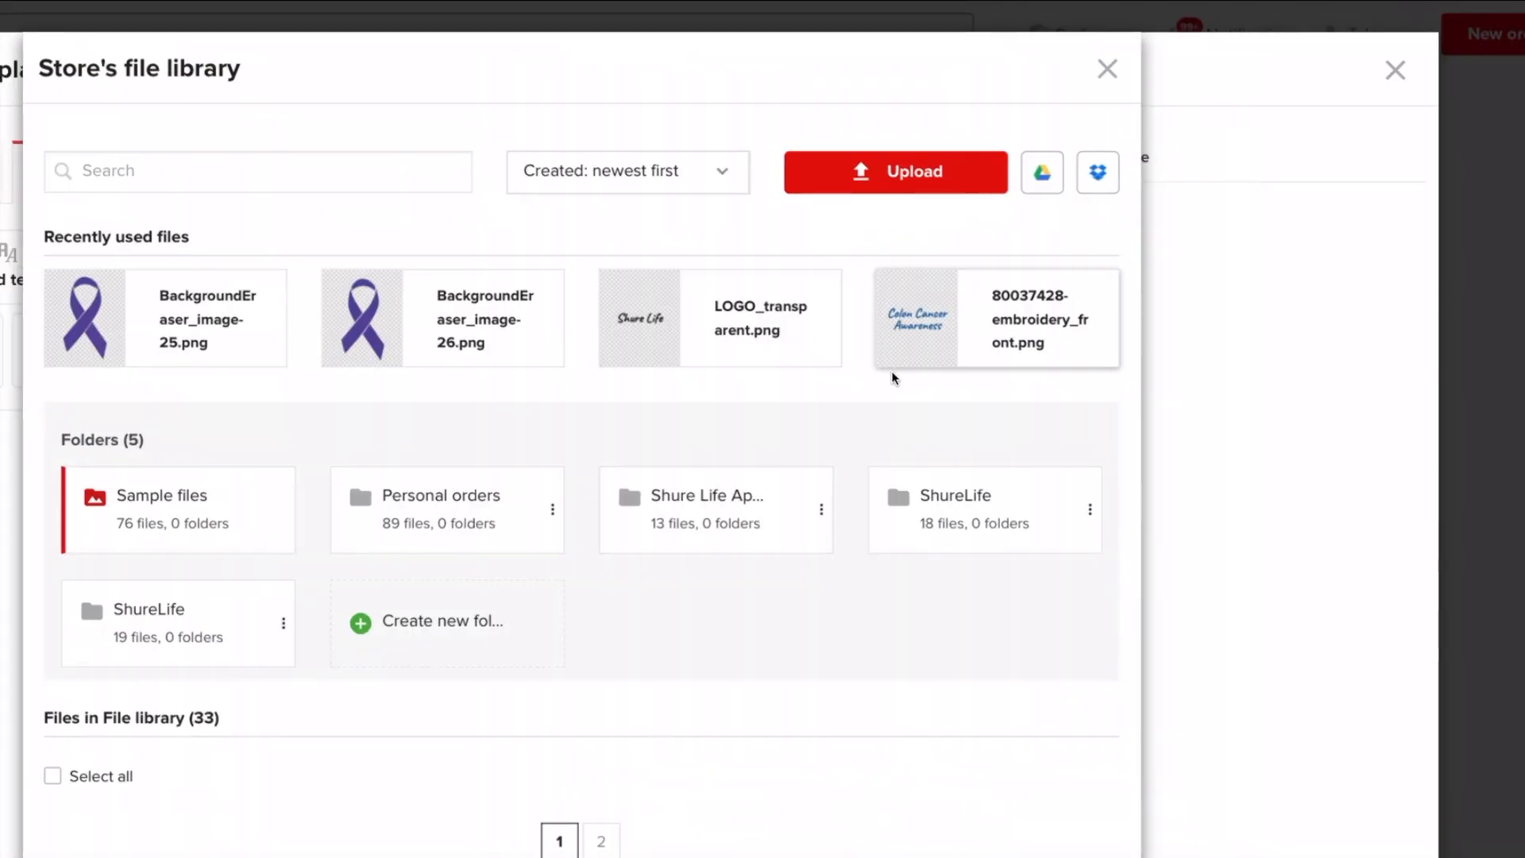
scroll(606, 437, down, 6)
mouse_move(711, 523)
mouse_move(165, 521)
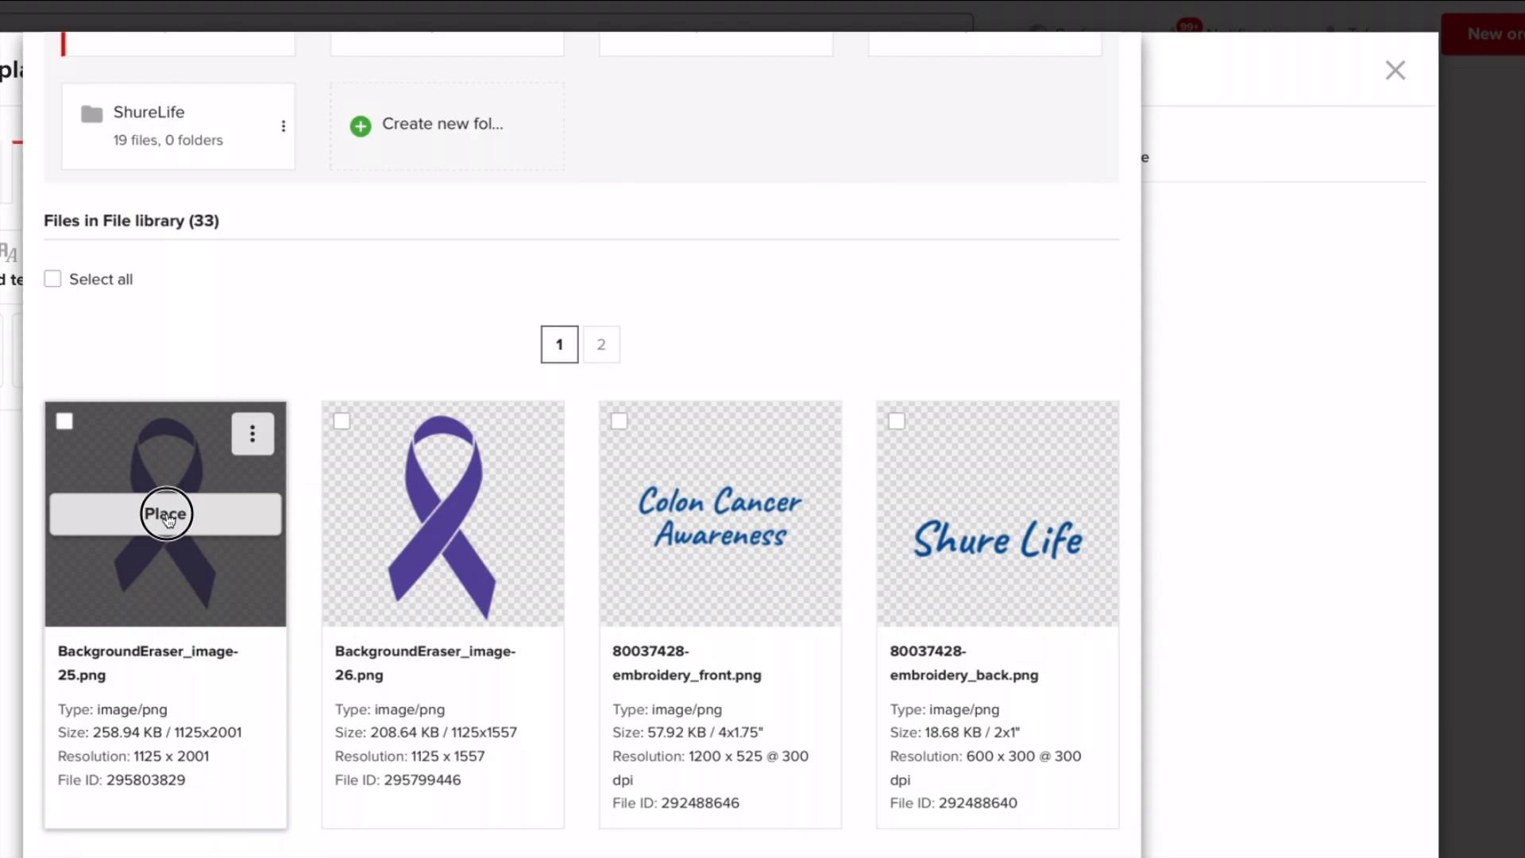
click(166, 515)
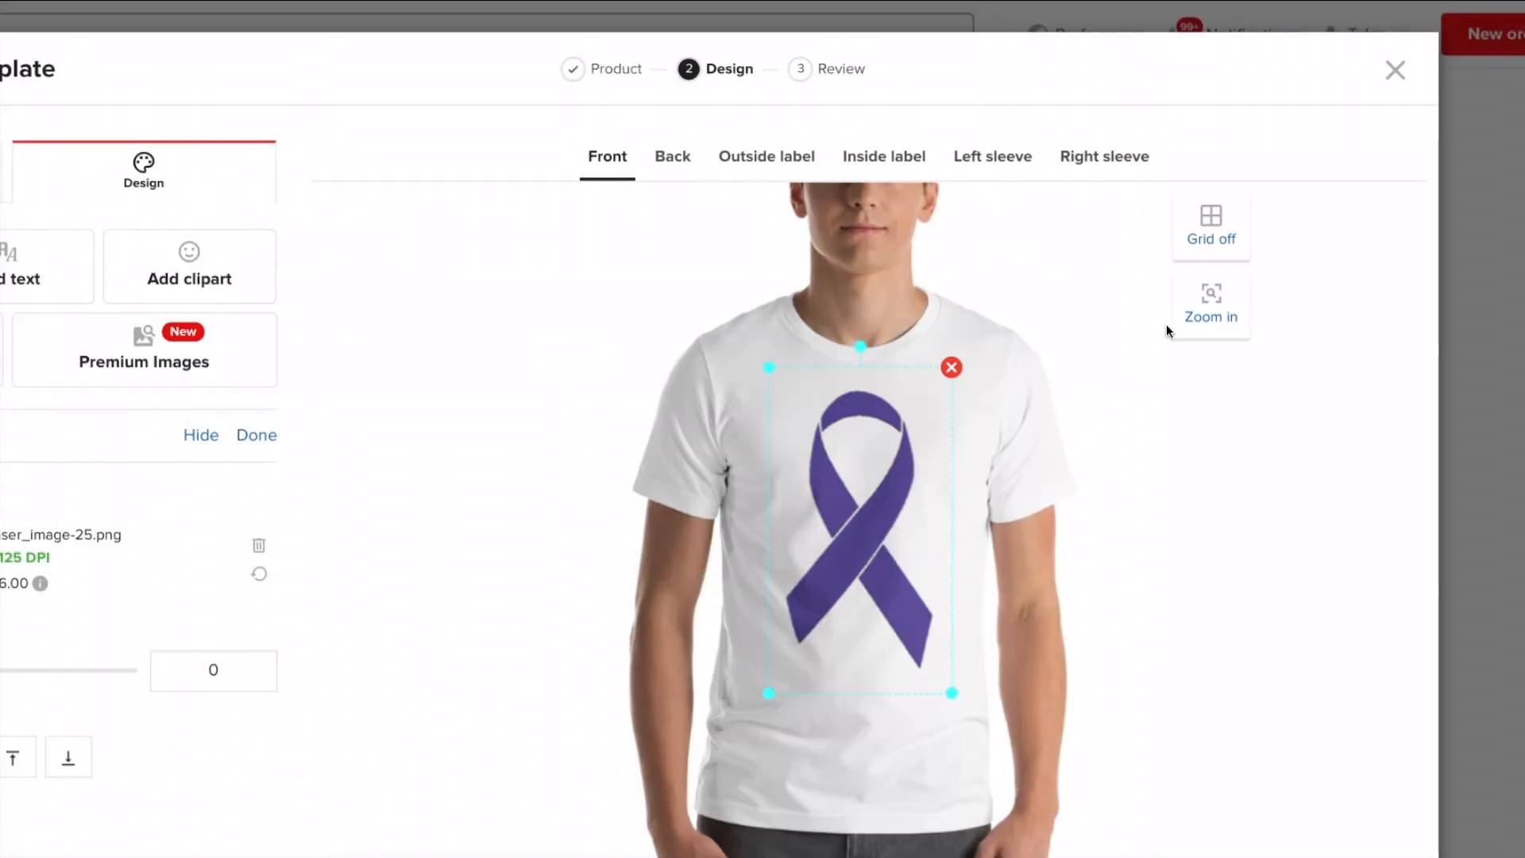
Step: Examine the edges of the BackgroundEraser_image-25.png ribbon up close on the white shirt and on the black shirt
click(1190, 310)
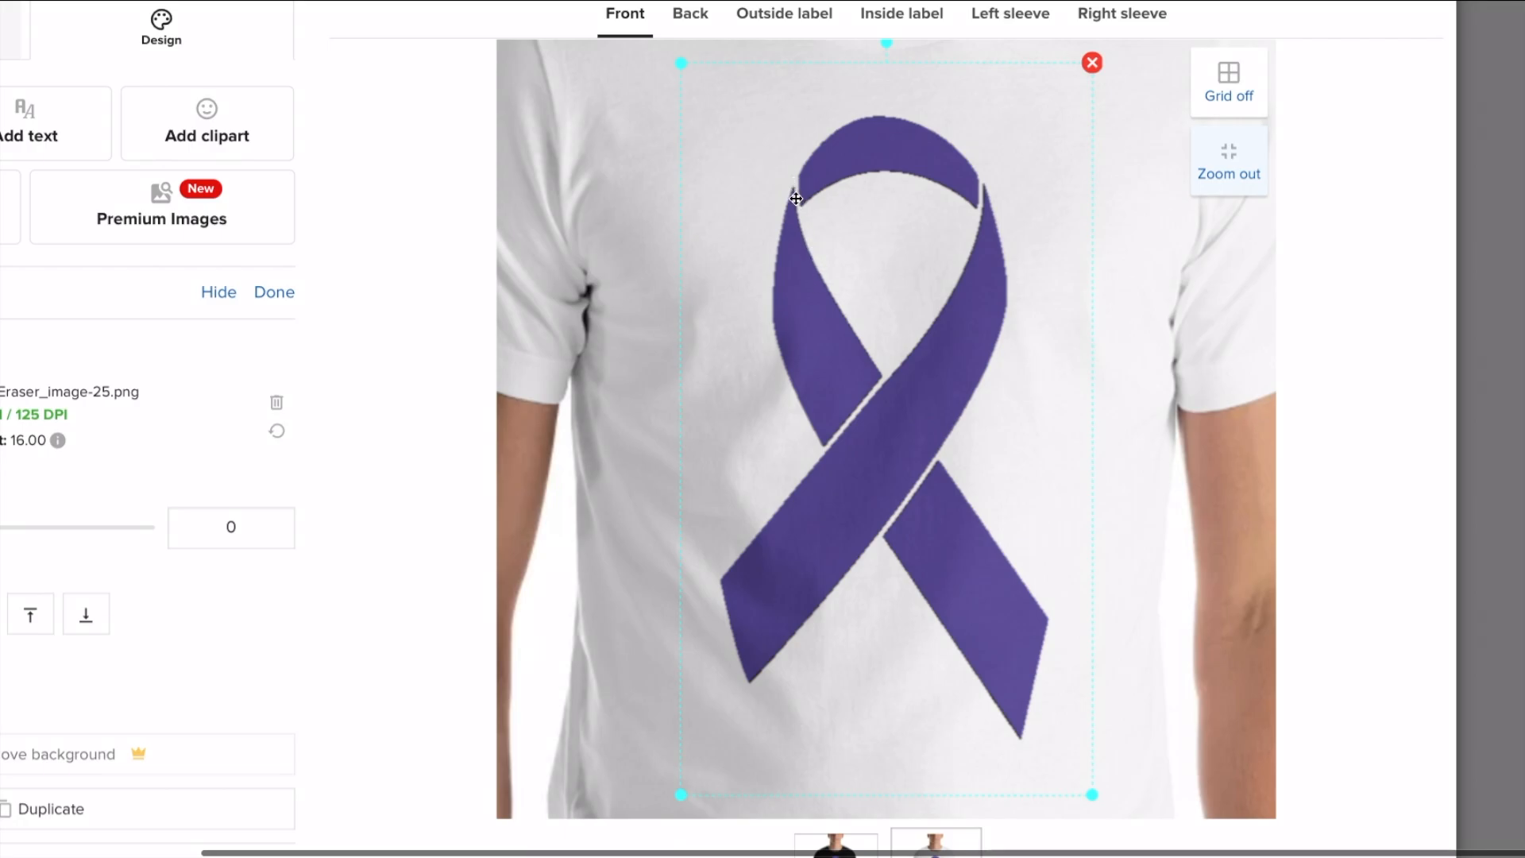
click(661, 207)
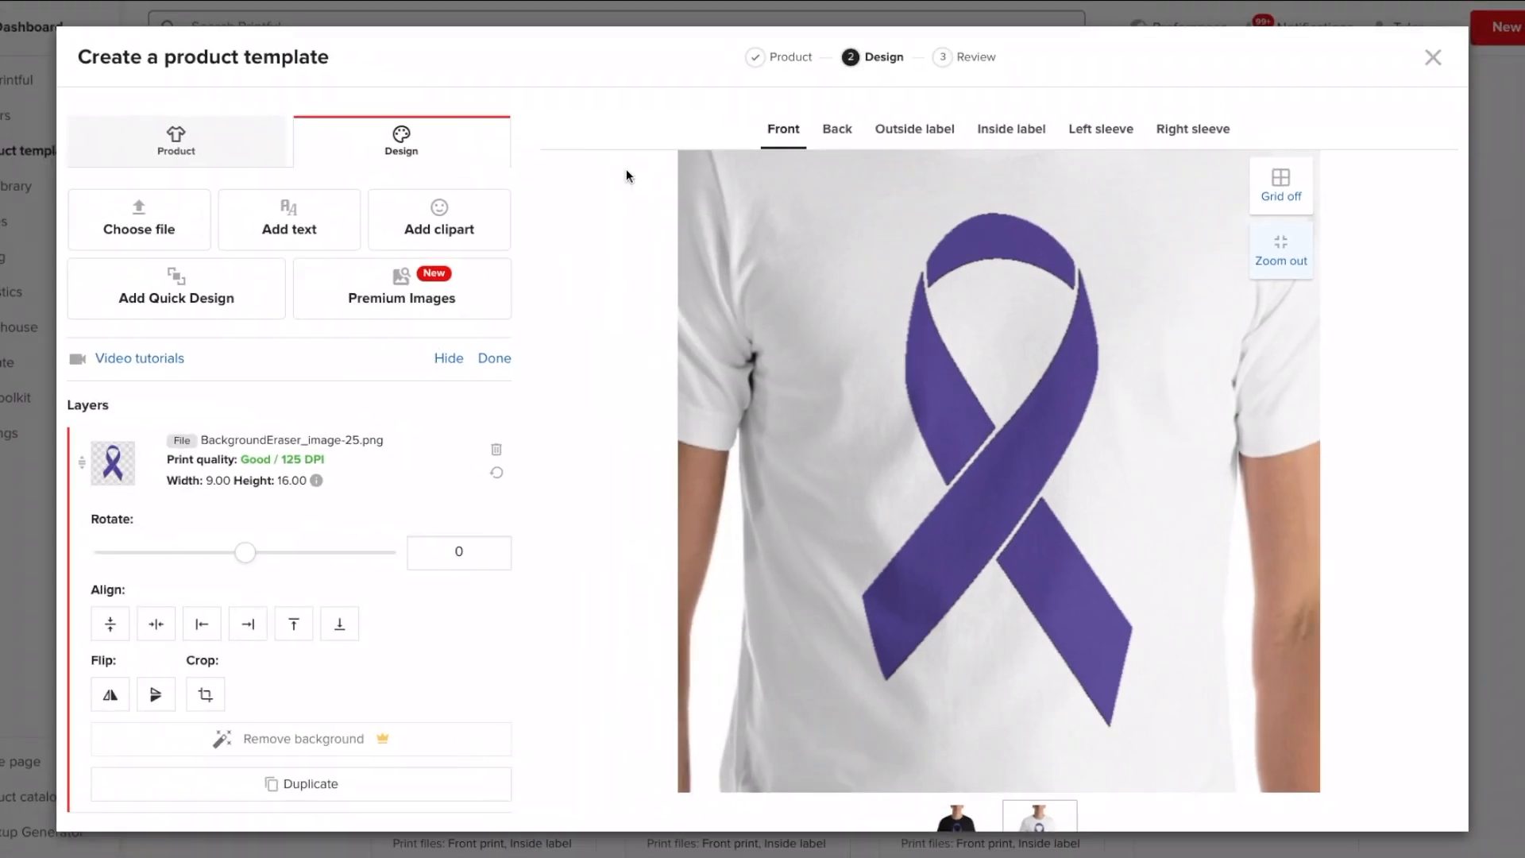
click(201, 149)
click(78, 495)
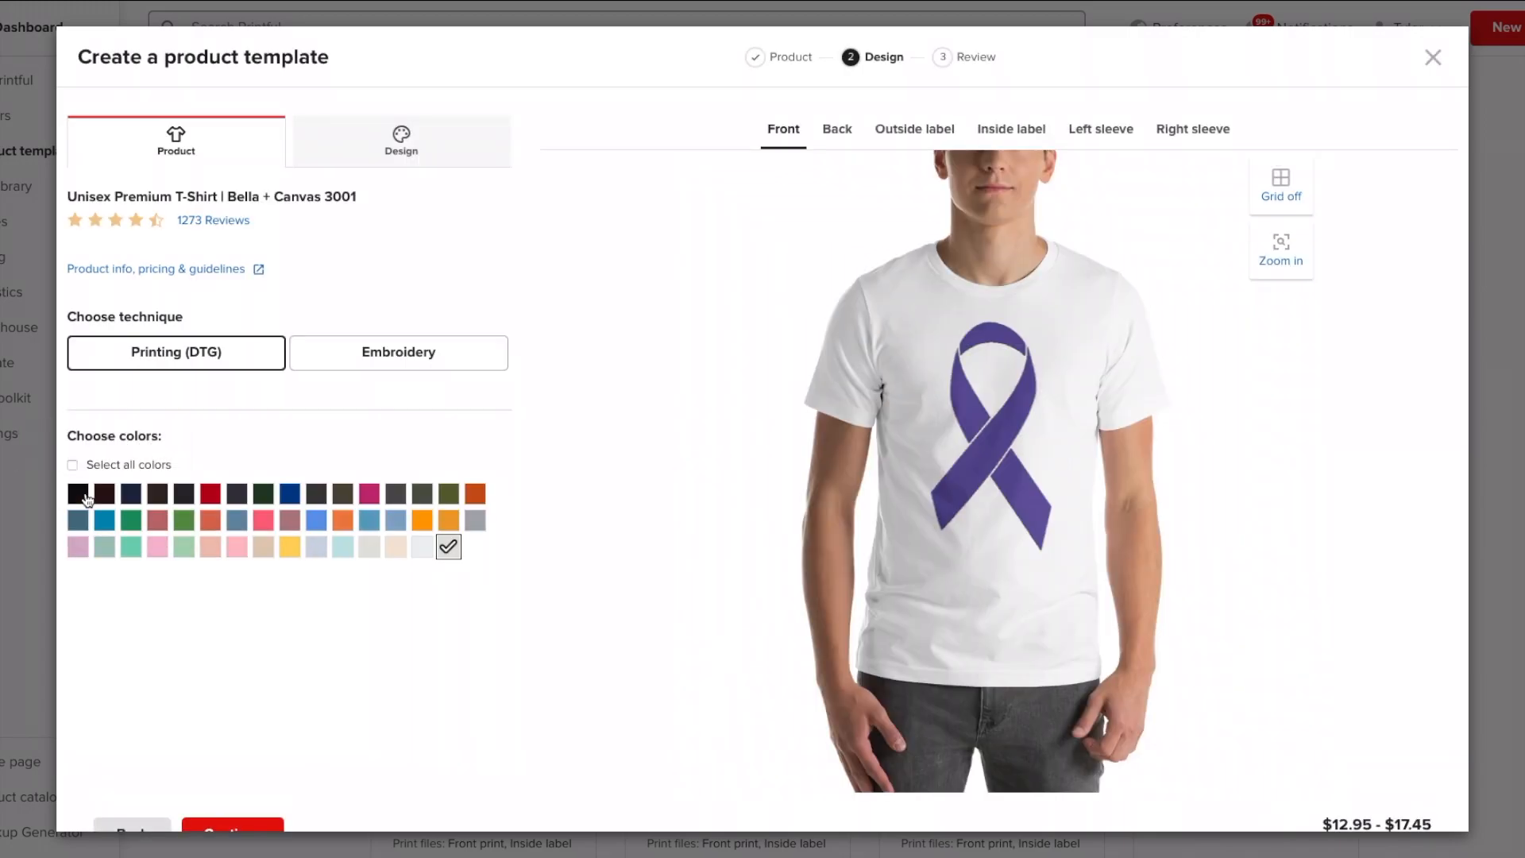
click(1299, 250)
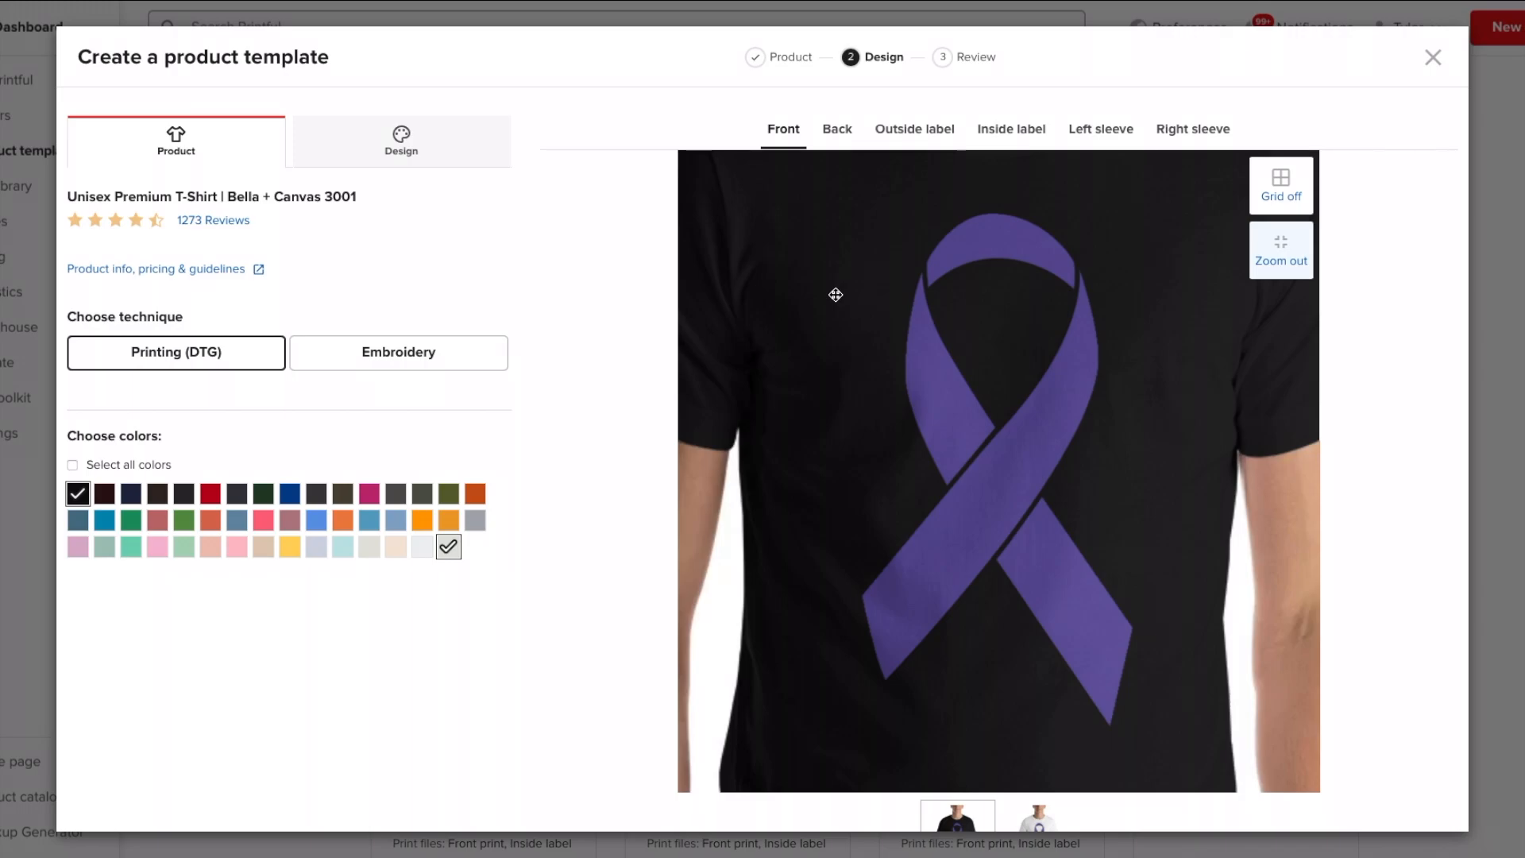
Step: Add Autumn, Red and Navy as shirt colors and examine the ribbon up close on the navy shirt
click(474, 494)
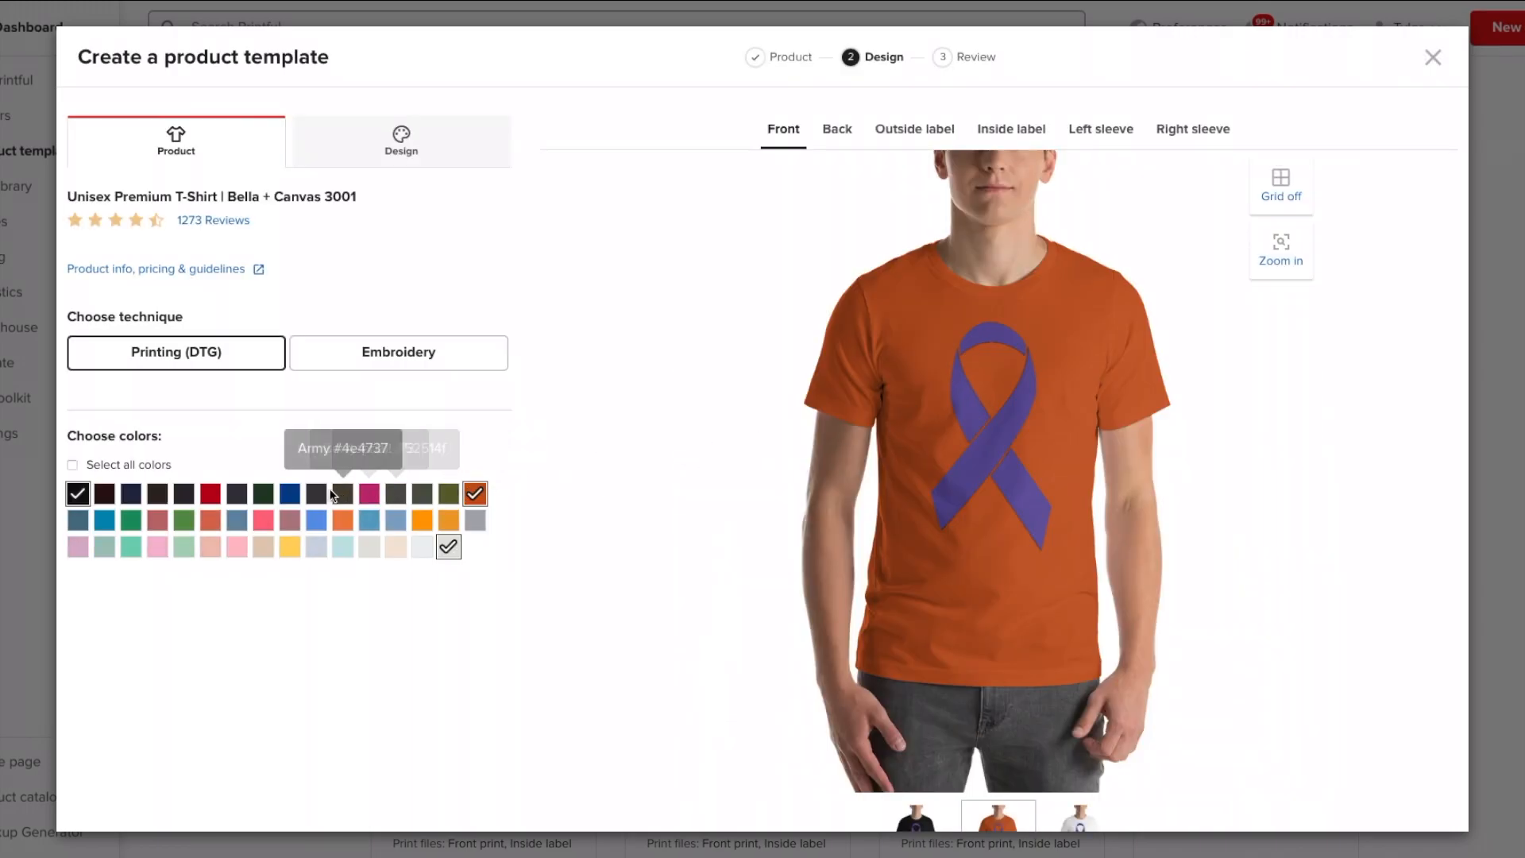
click(210, 493)
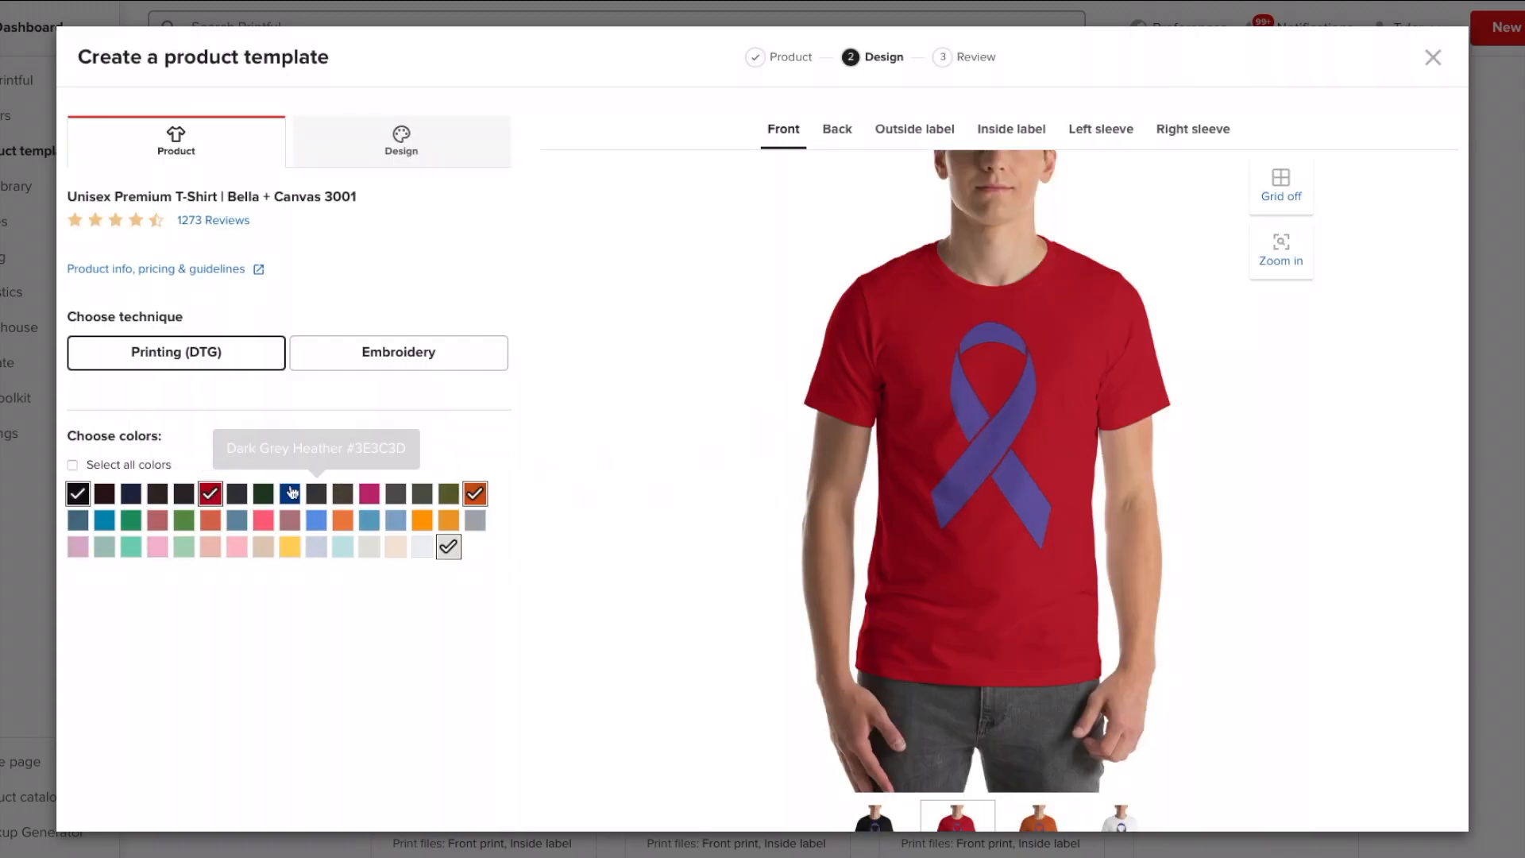
click(131, 494)
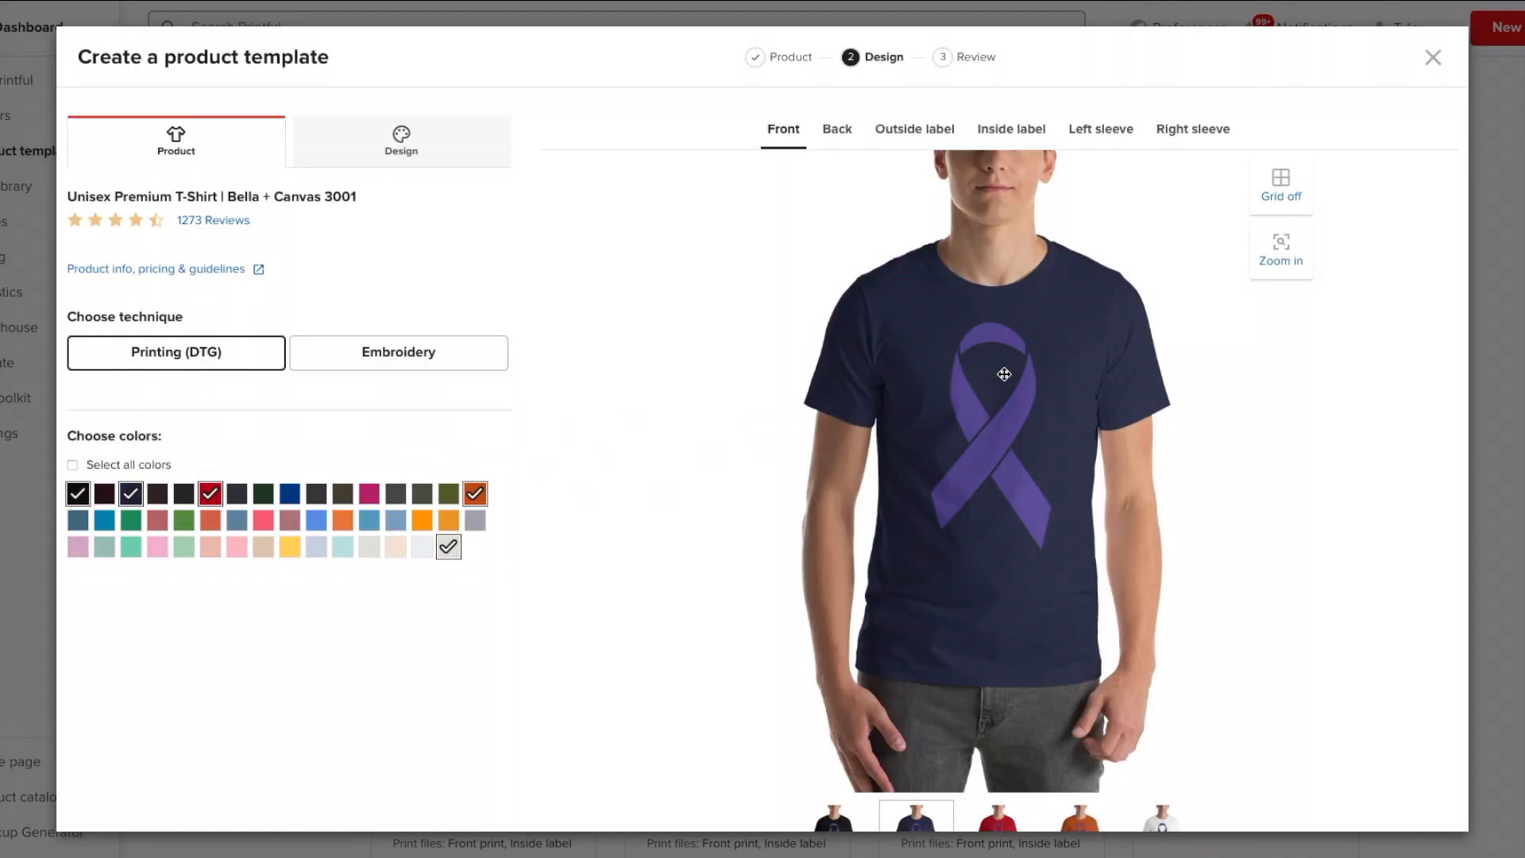
click(1289, 265)
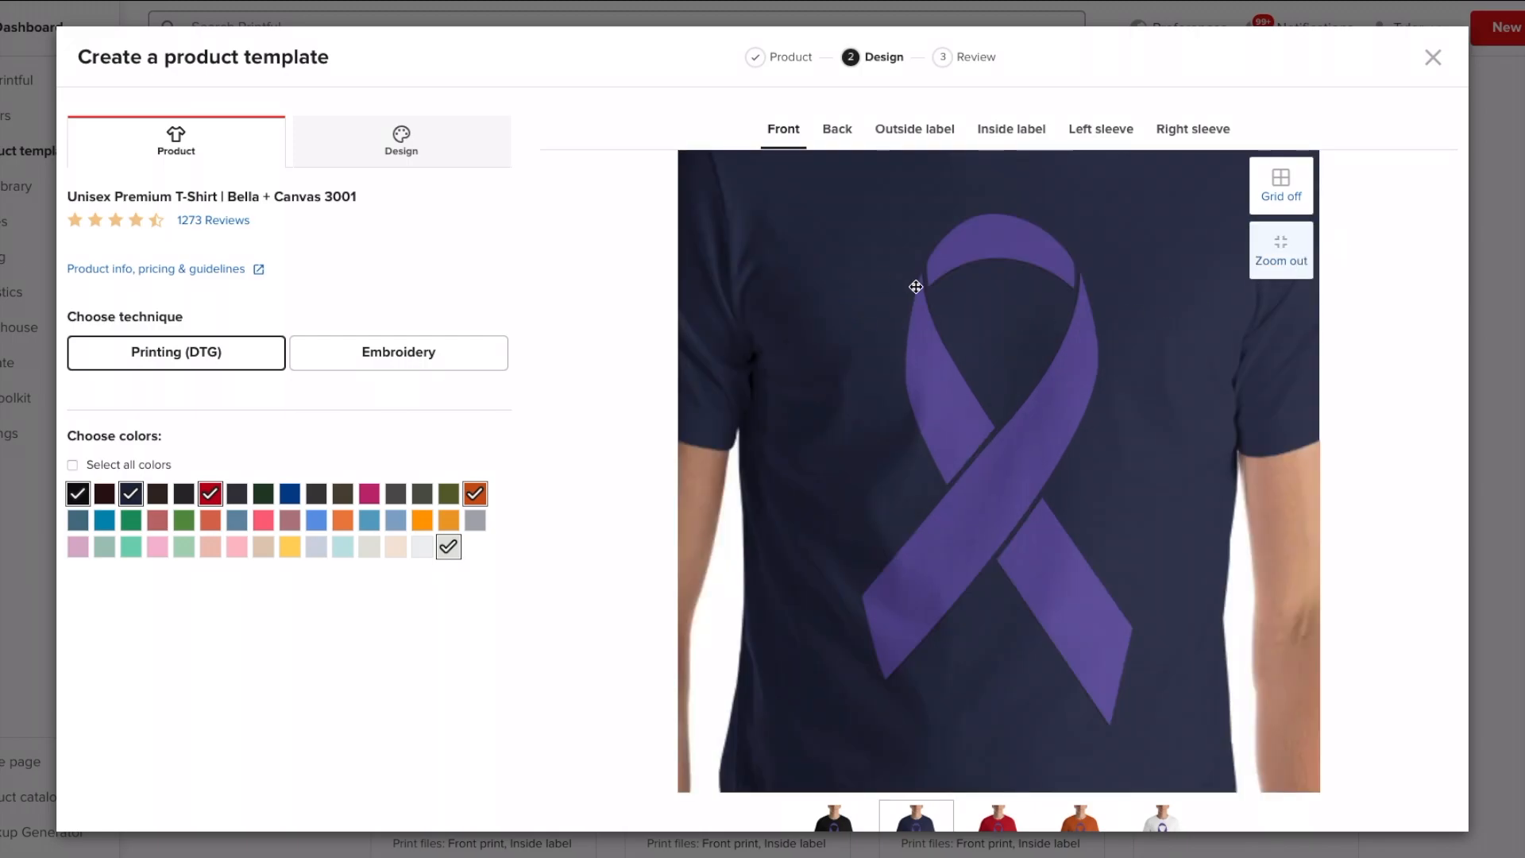
click(1271, 258)
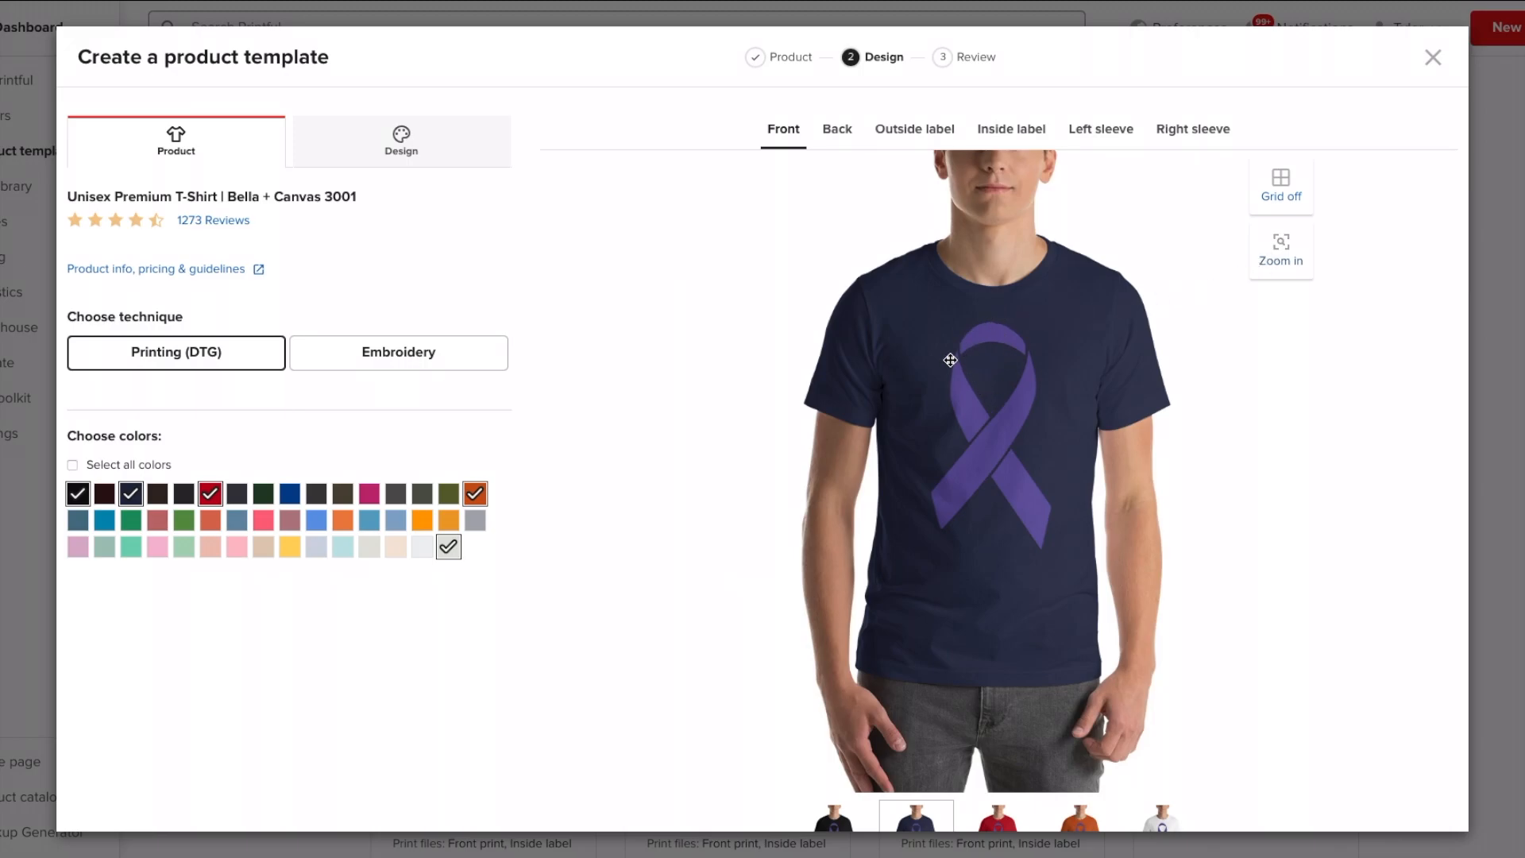
Step: Remove the current ribbon from the shirt's front and place BackgroundEraser_image-26.png from the file library instead
click(1005, 367)
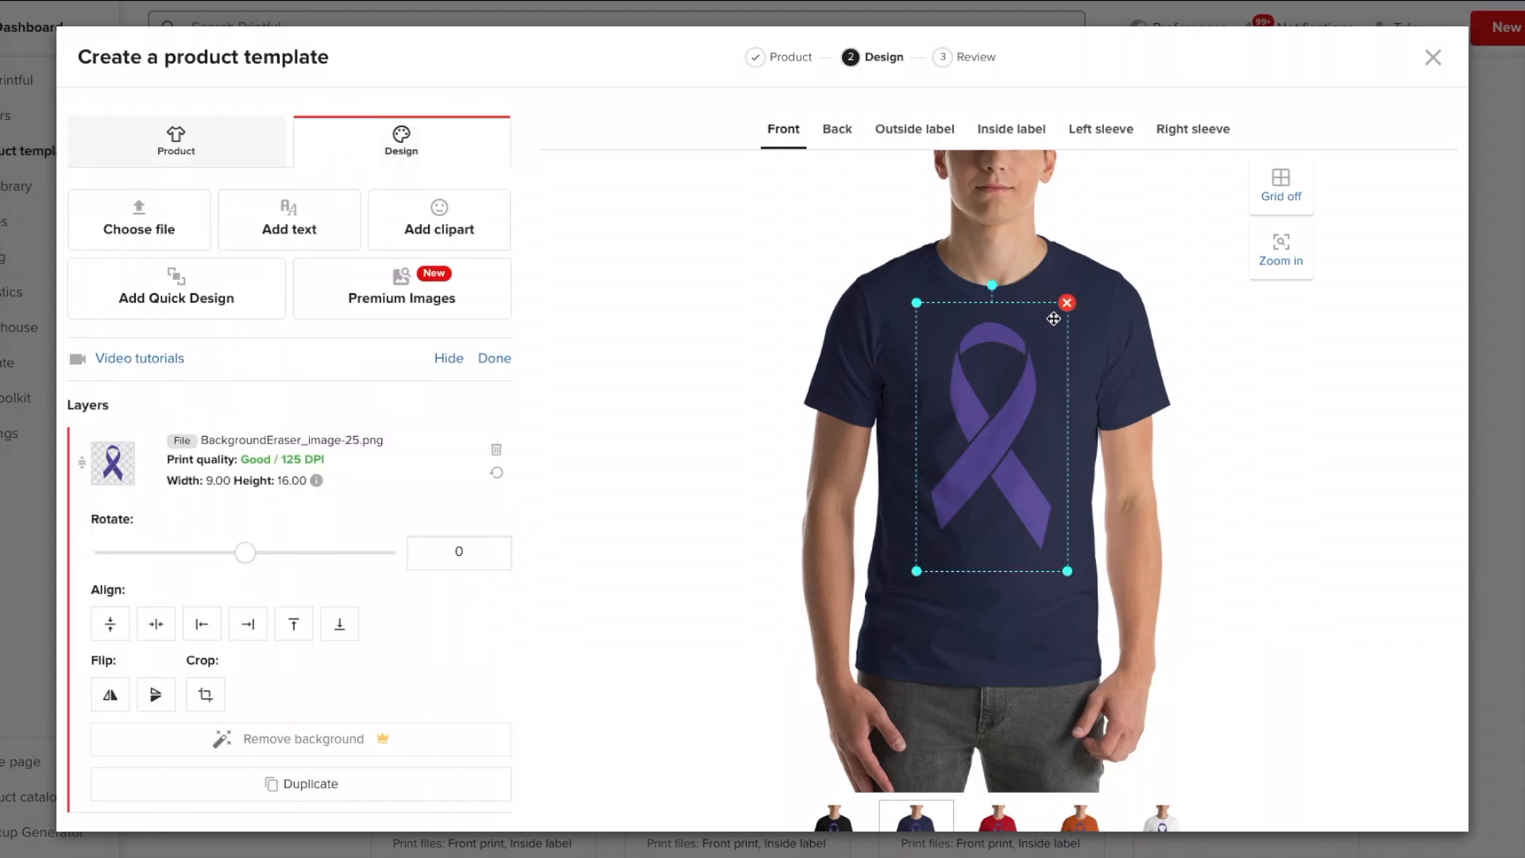
click(1067, 303)
click(1021, 467)
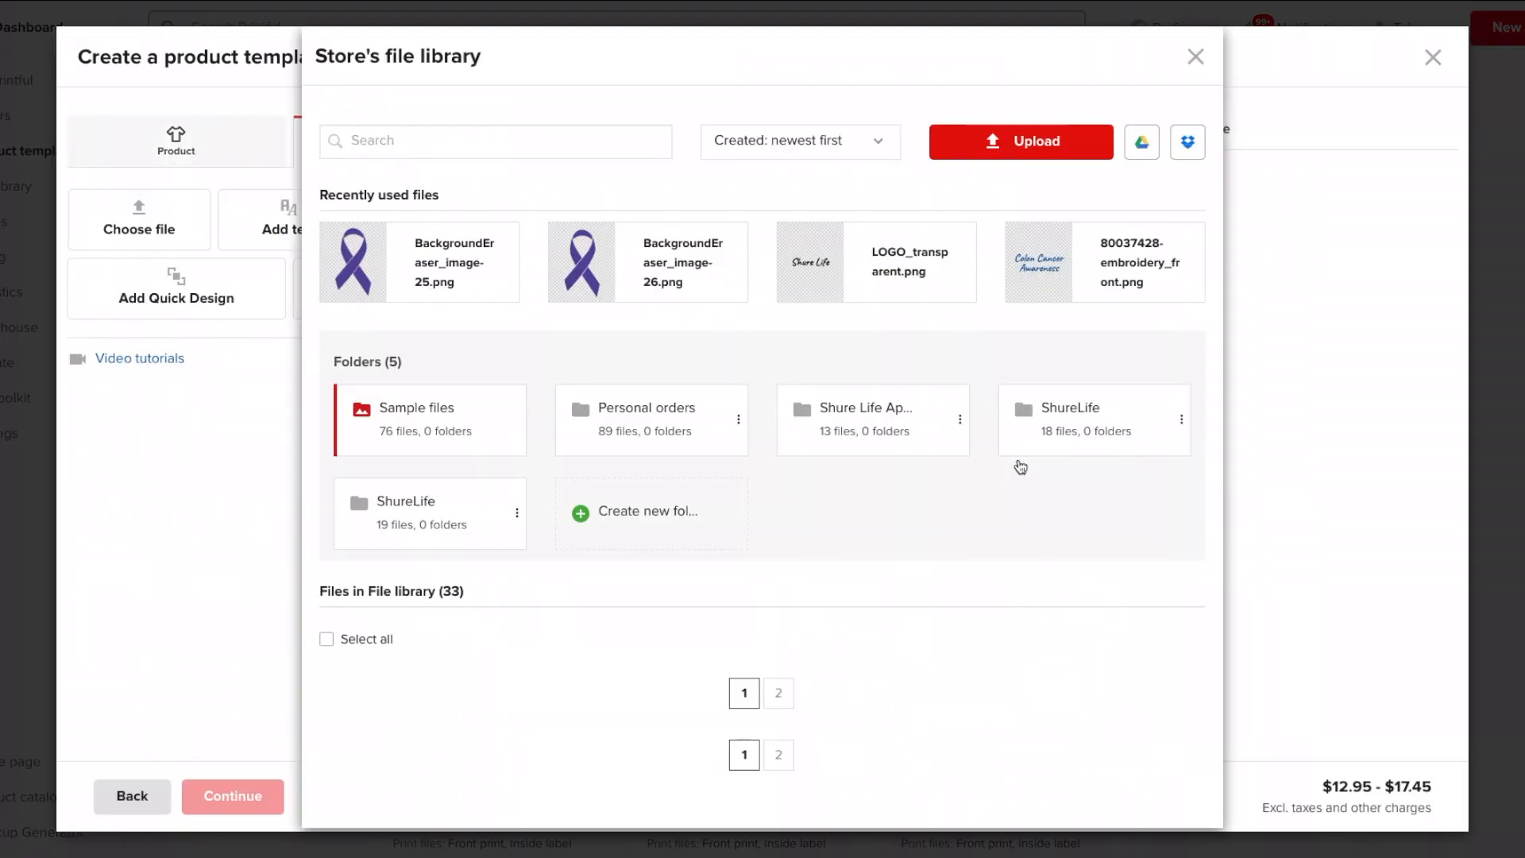
scroll(742, 453, down, 5)
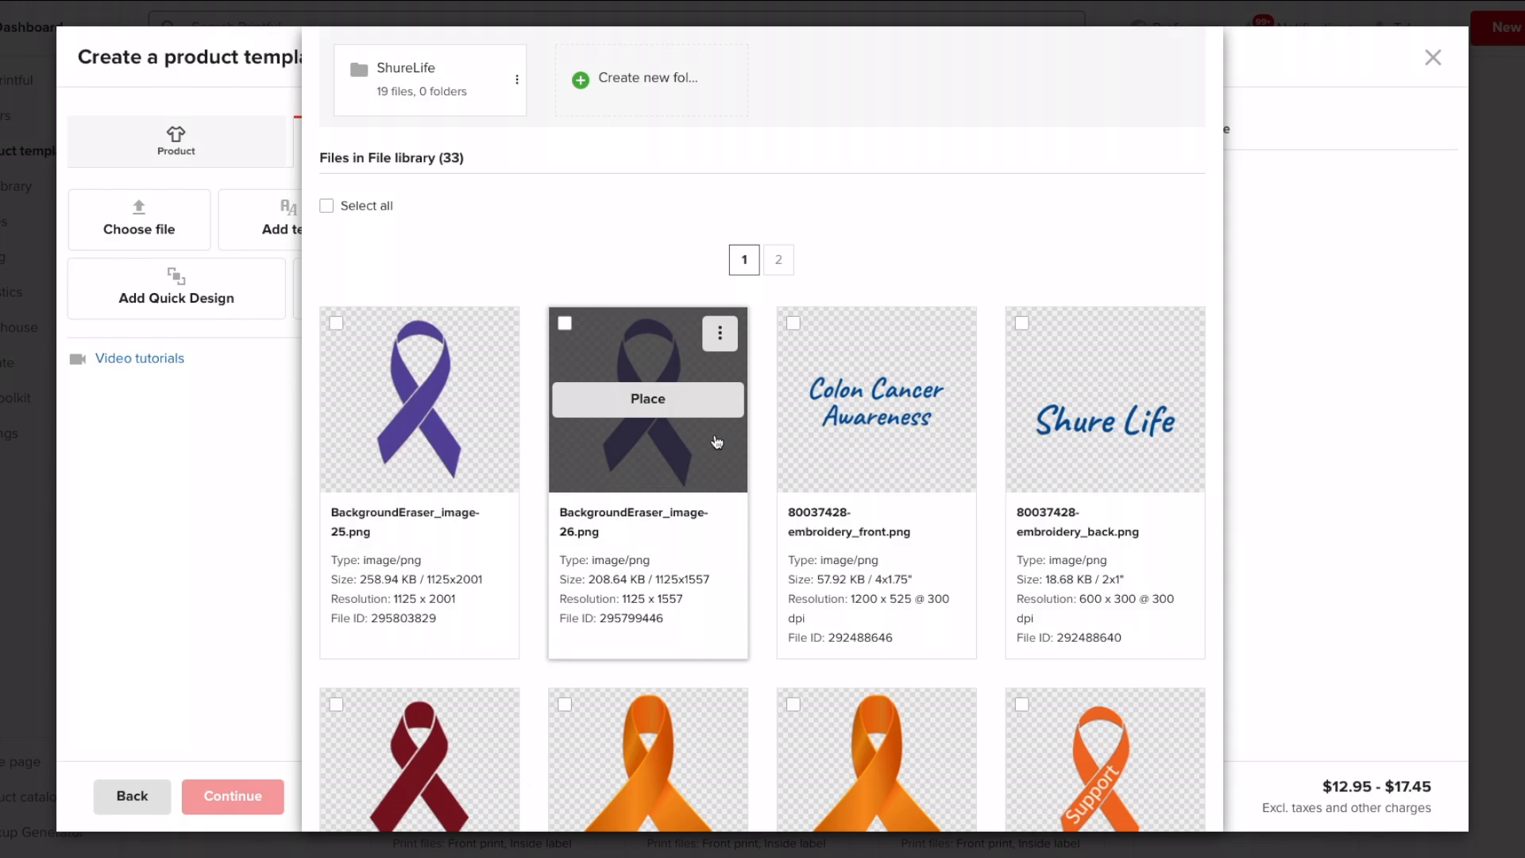
click(651, 399)
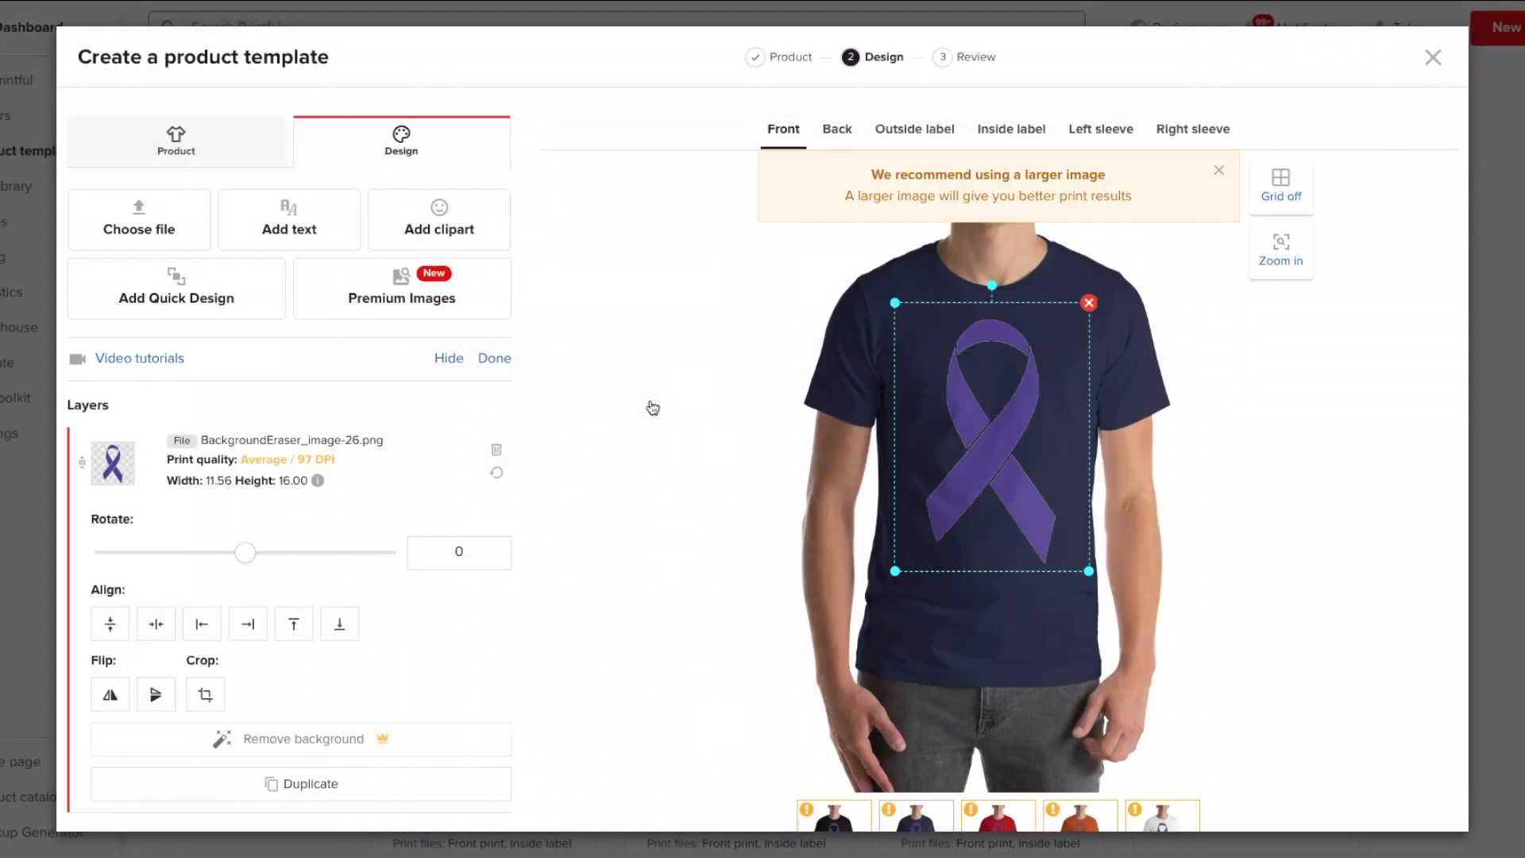
Step: Examine the edges of the BackgroundEraser_image-26.png ribbon up close on the navy shirt, dismissing the image-size notice
click(1137, 380)
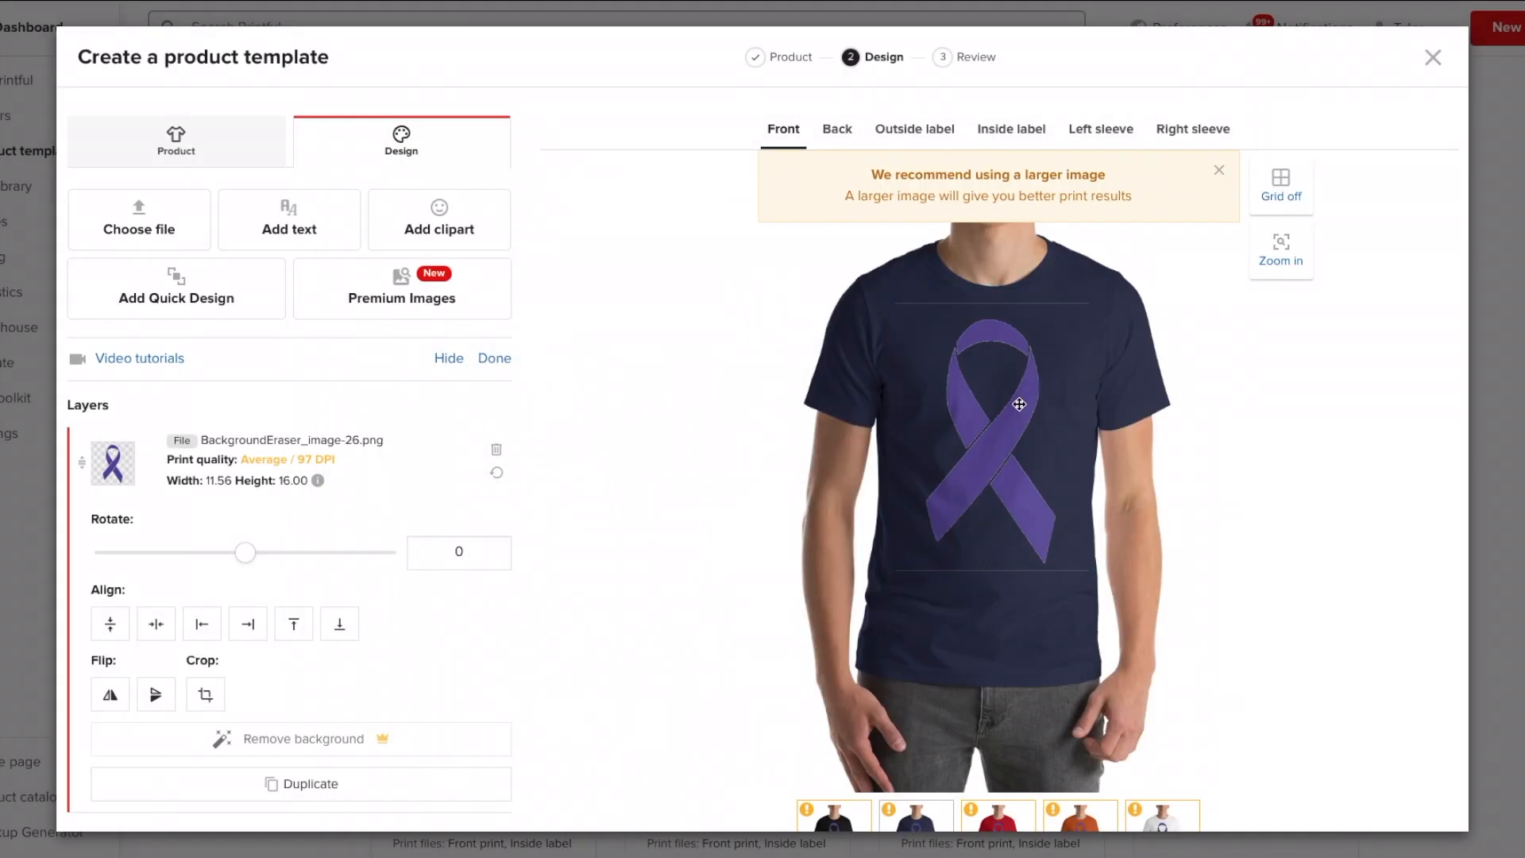
click(1074, 390)
click(1284, 260)
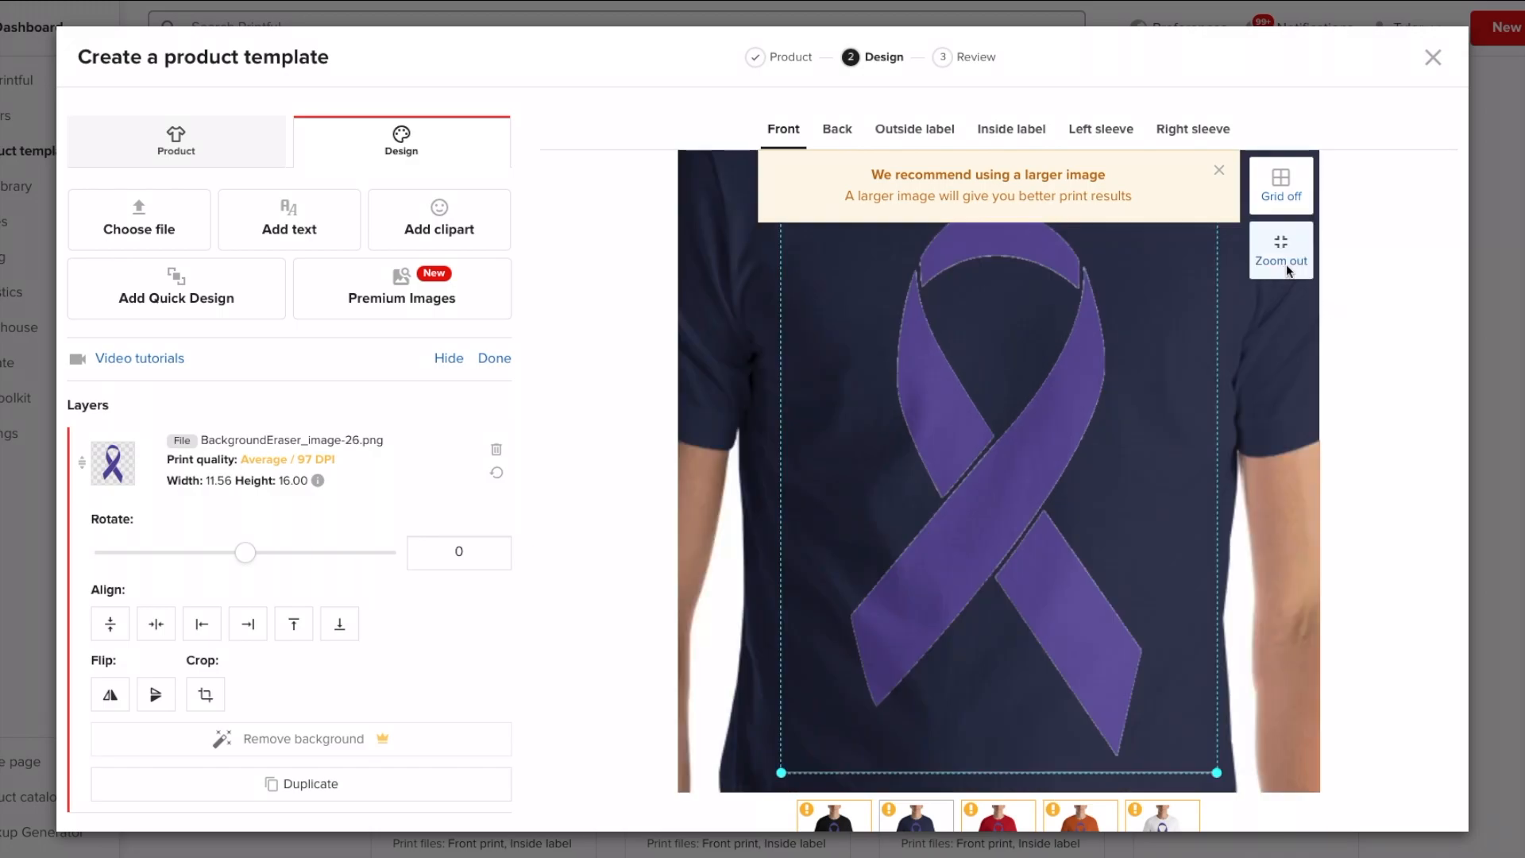
click(1216, 170)
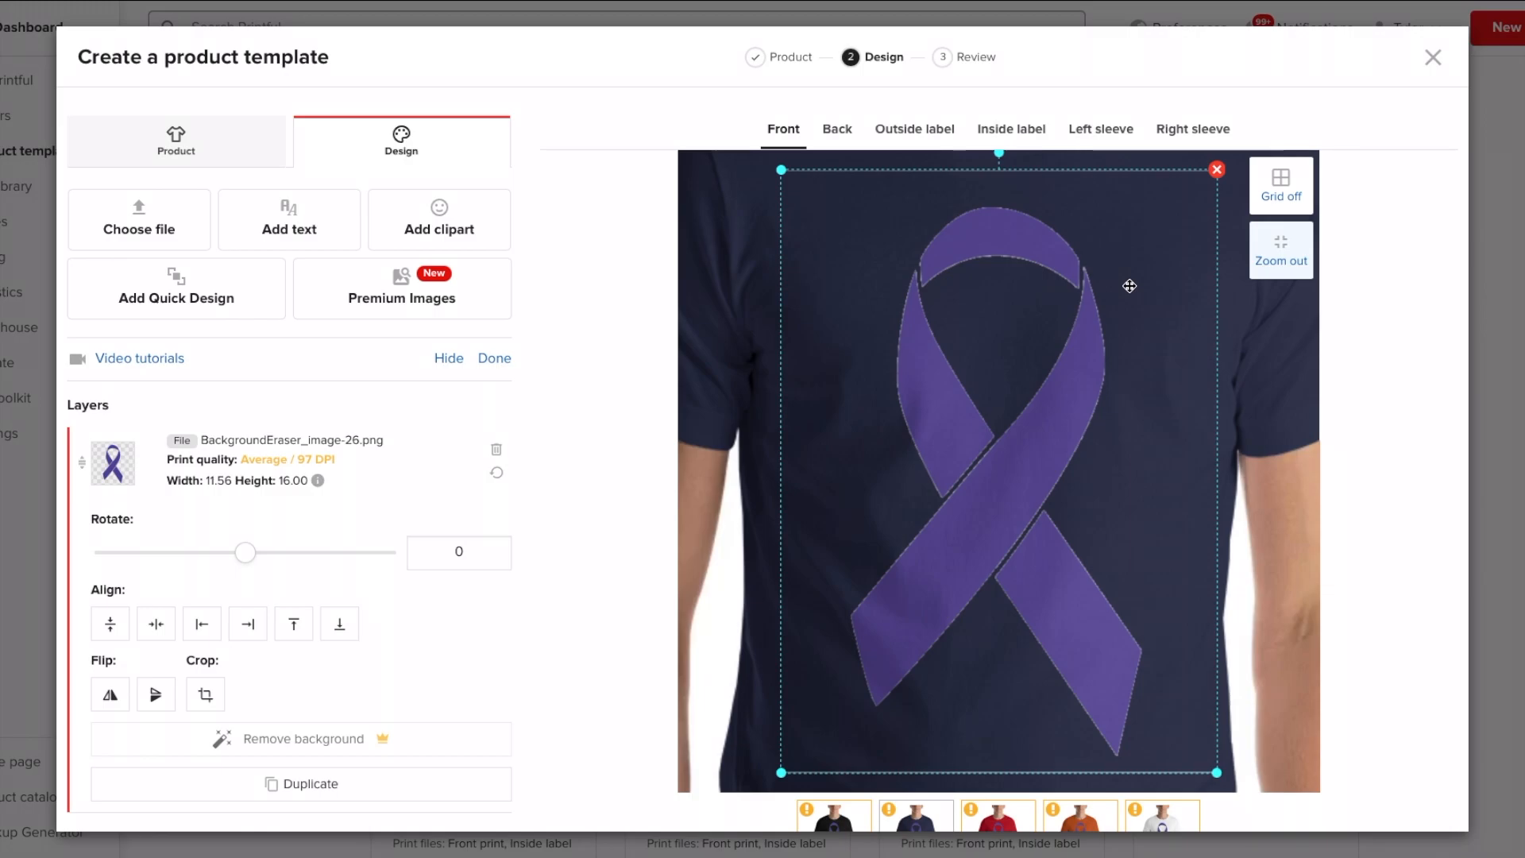
Step: Preview the ribbon design on the White shirt variant
click(223, 152)
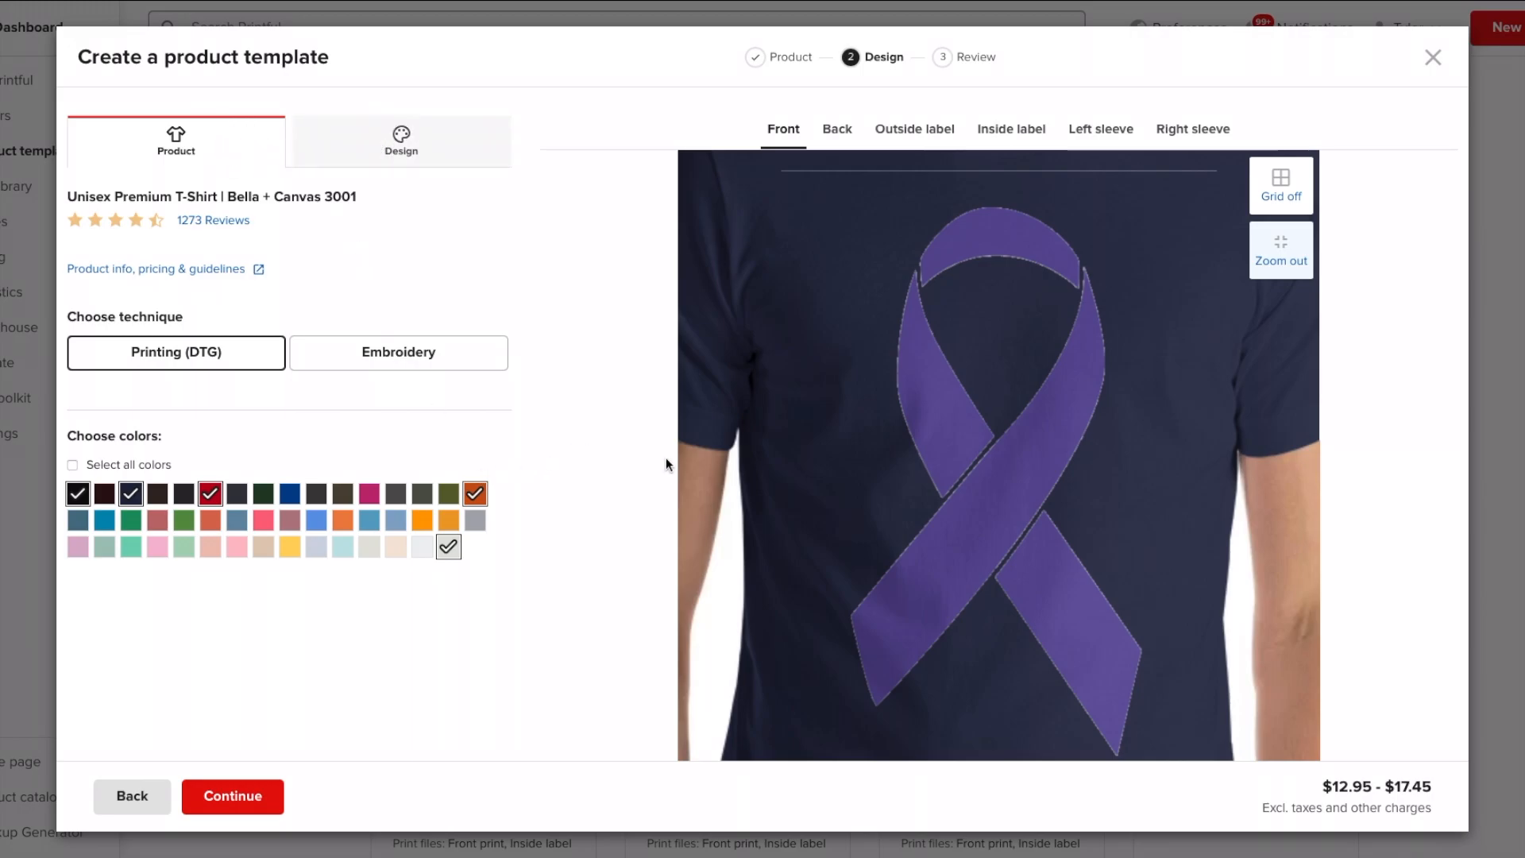
scroll(666, 464, down, 3)
click(1161, 742)
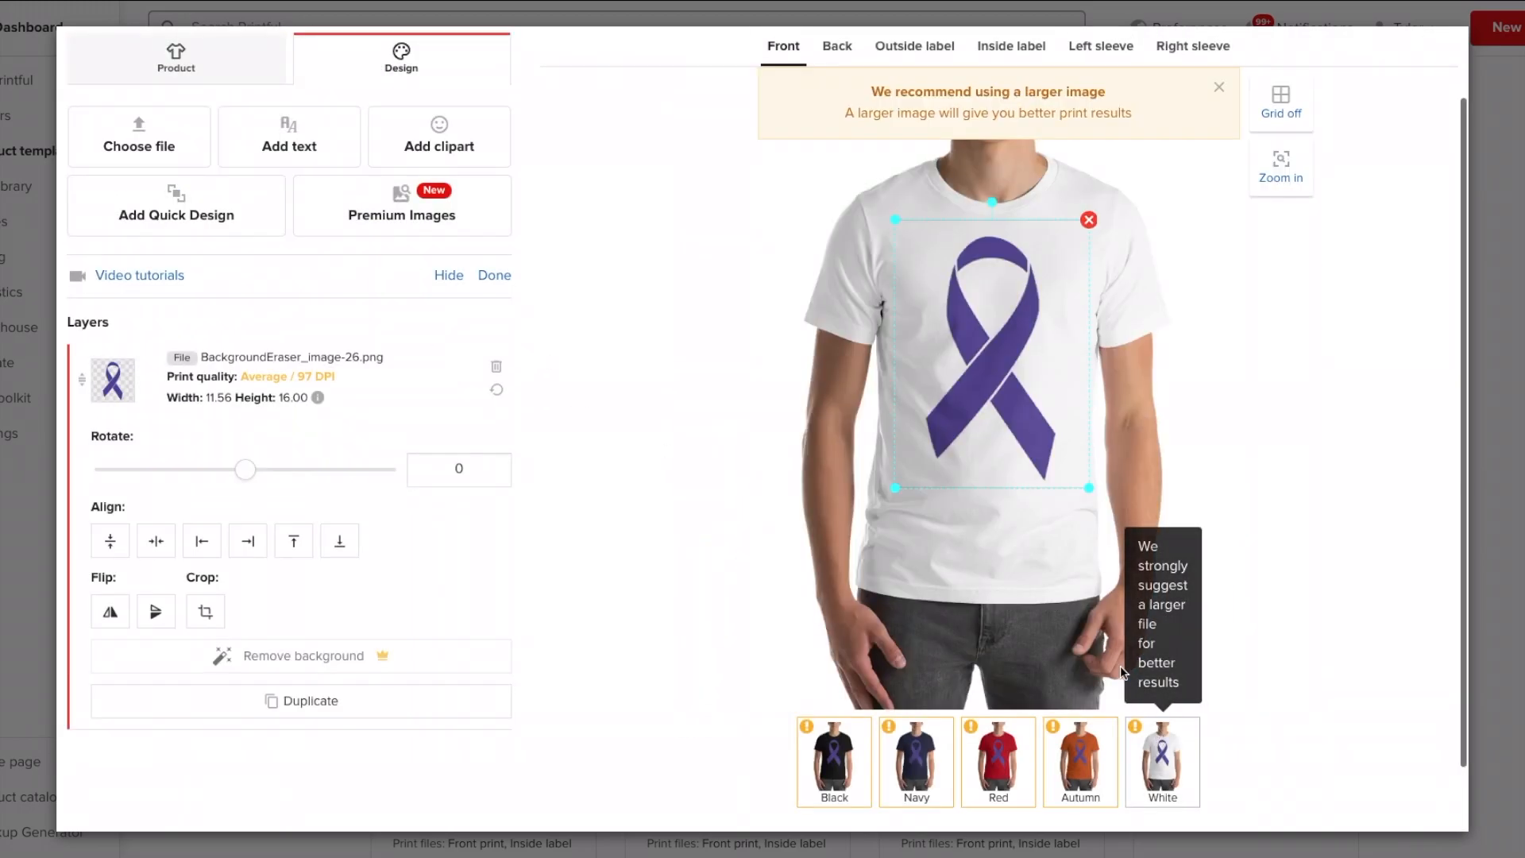
Step: Examine the ribbon's edges up close on the White shirt, dismissing the image-size notice
click(1281, 163)
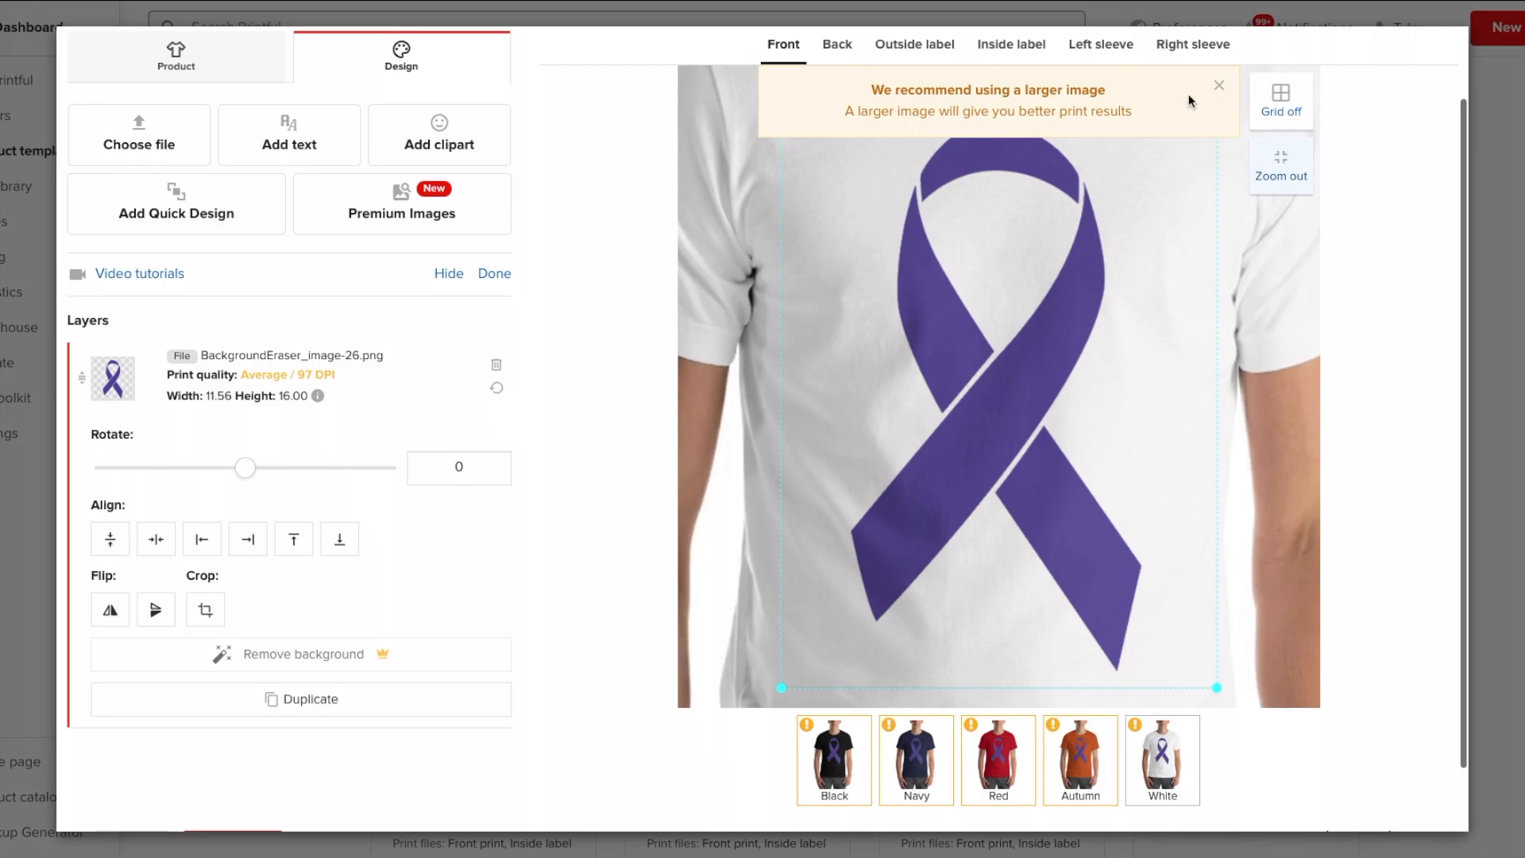
click(1219, 85)
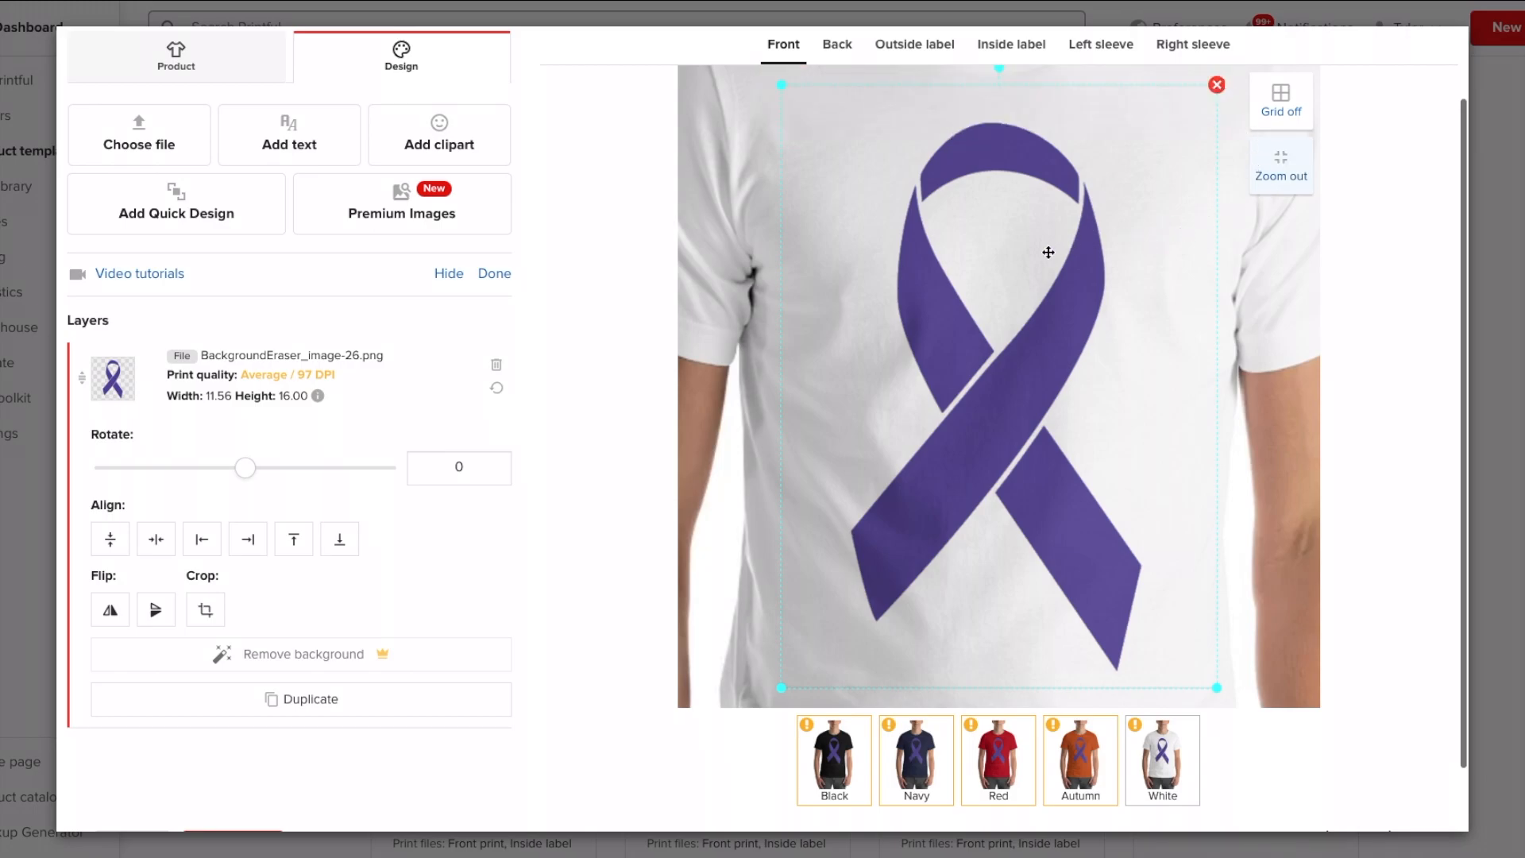
Step: Shrink the ribbon to about 8.48 wide by 11.73 high on the Autumn shirt, and move it higher on the chest on the White shirt
click(1072, 754)
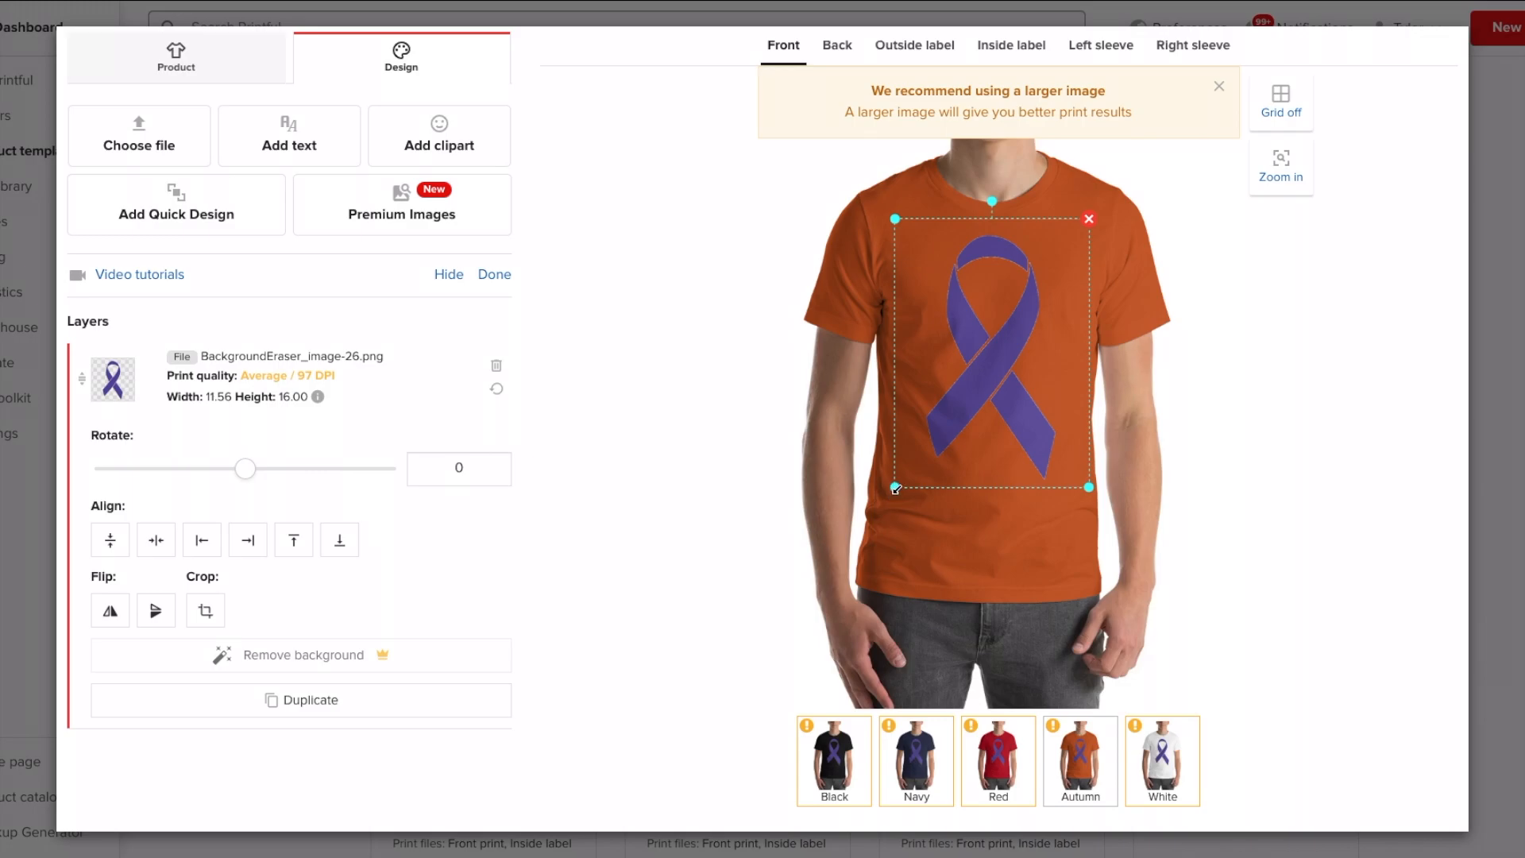
drag(895, 488, 916, 446)
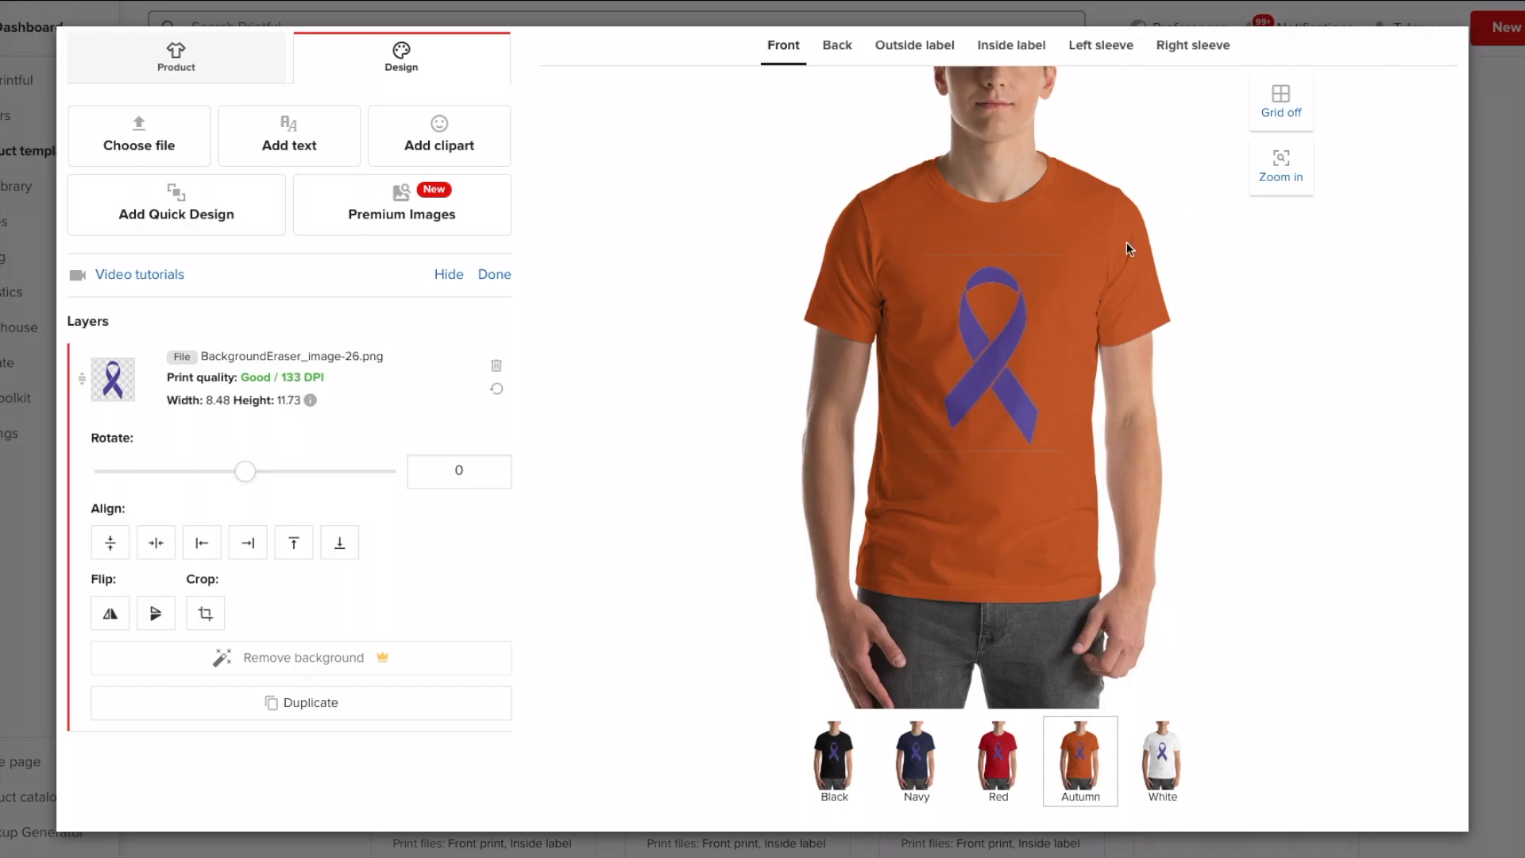
click(1177, 767)
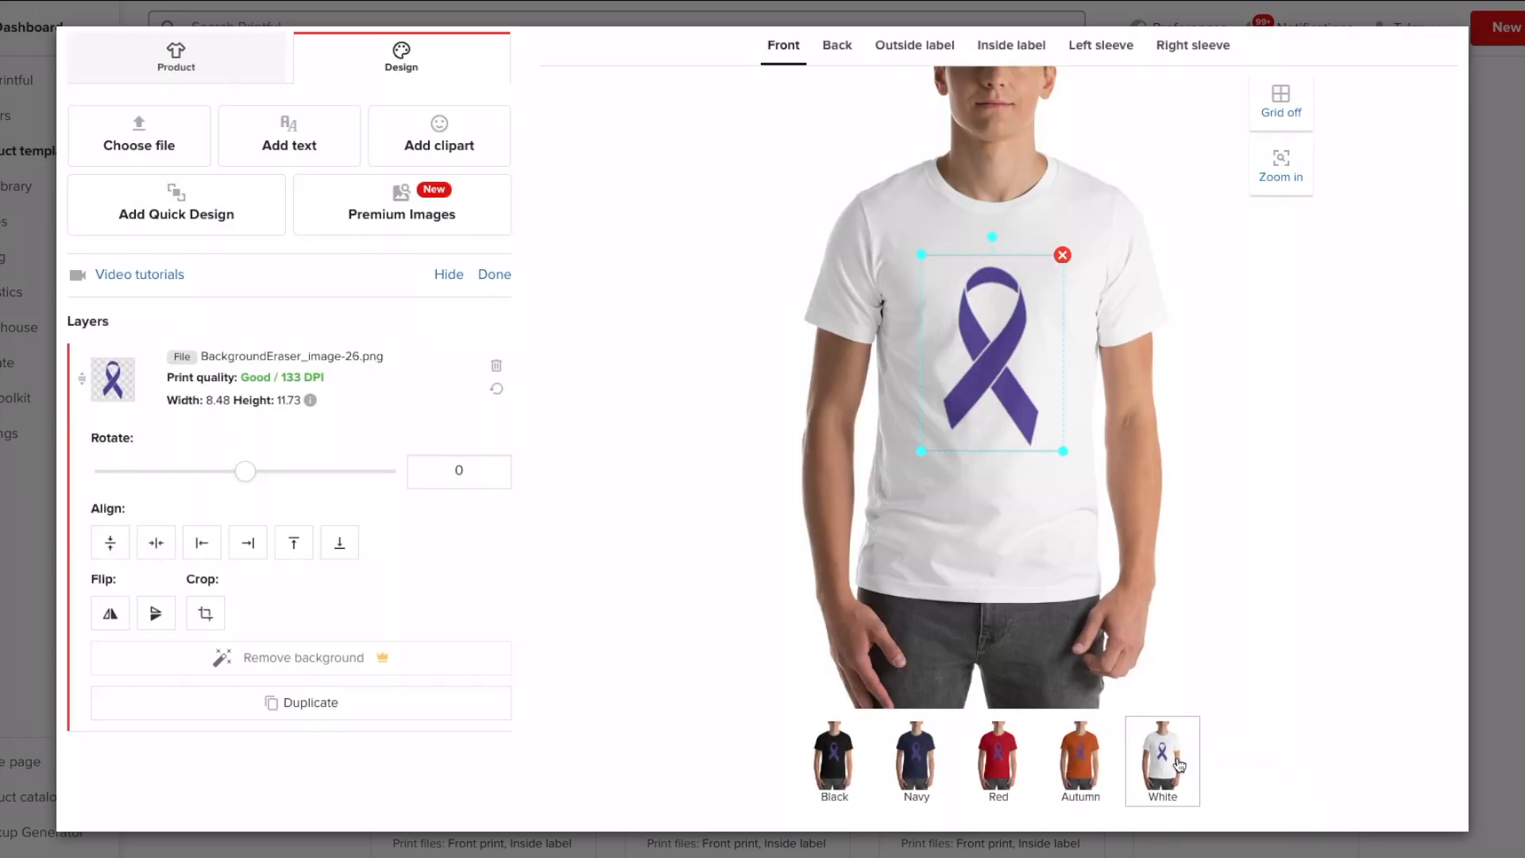
drag(988, 362, 988, 327)
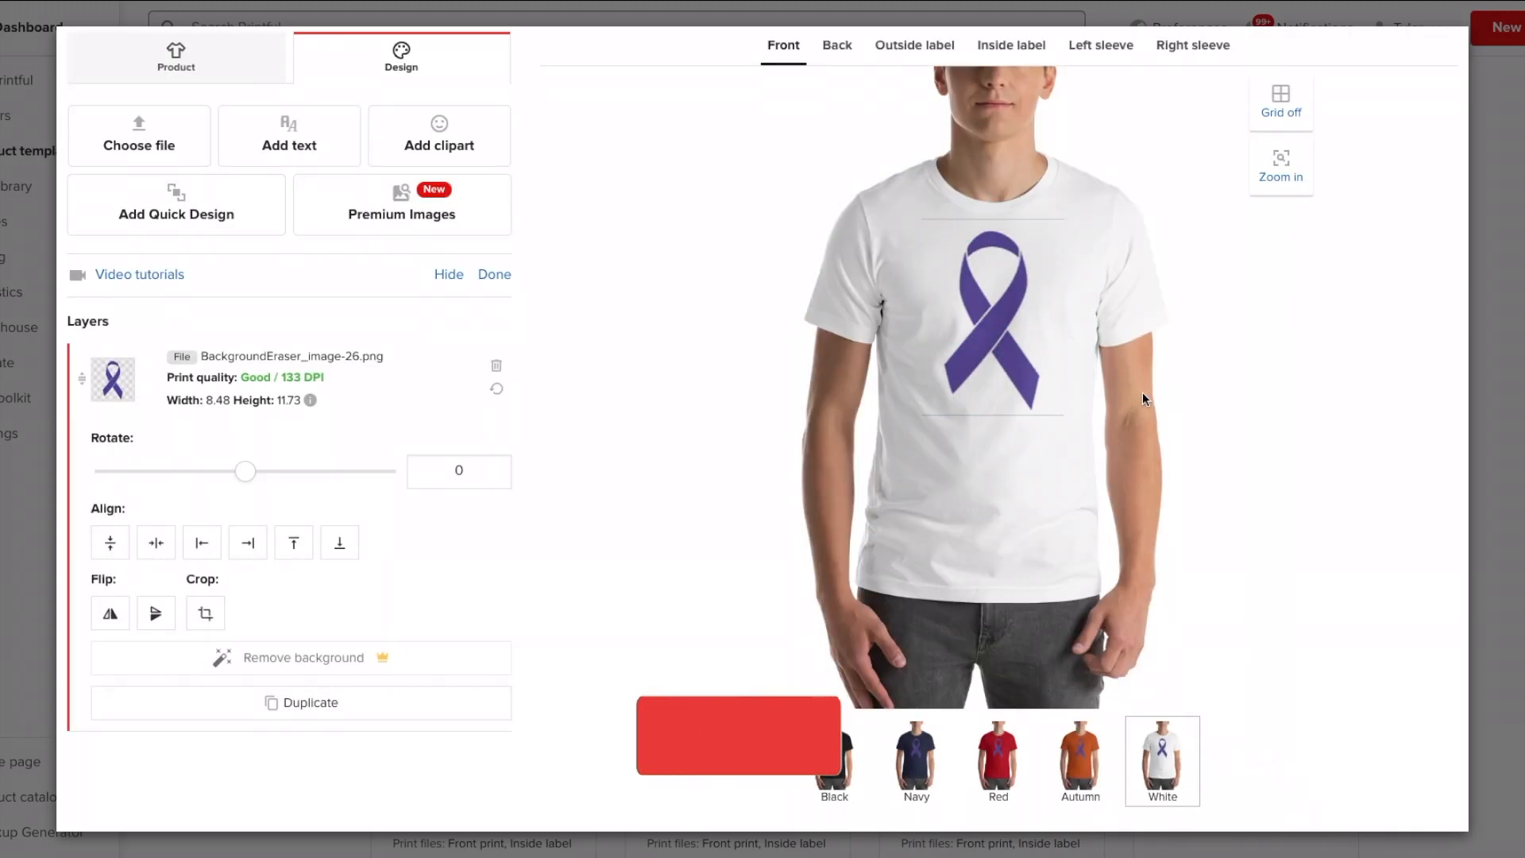